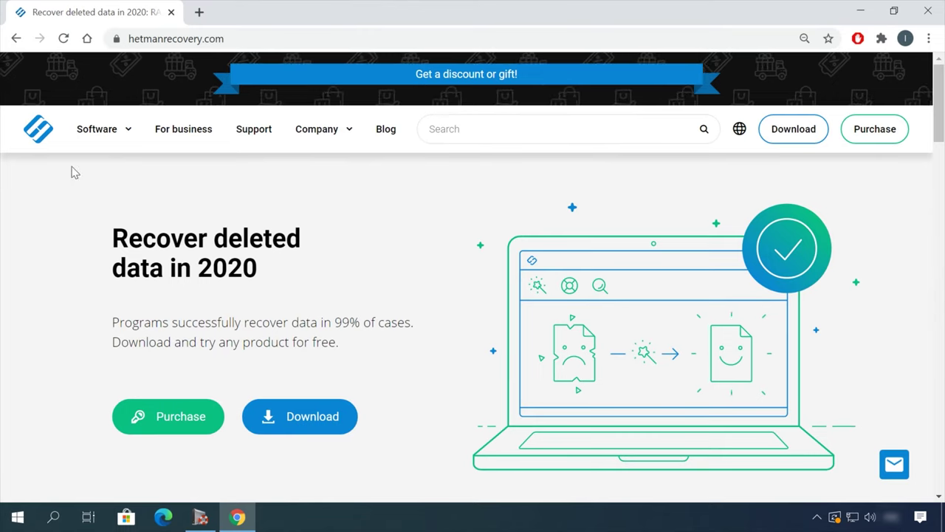
Download the Hetman Partition Recovery 3.1 installation file and start analysing the USB (E:) drive
{"action": "left_click", "coordinate": [292, 399]}
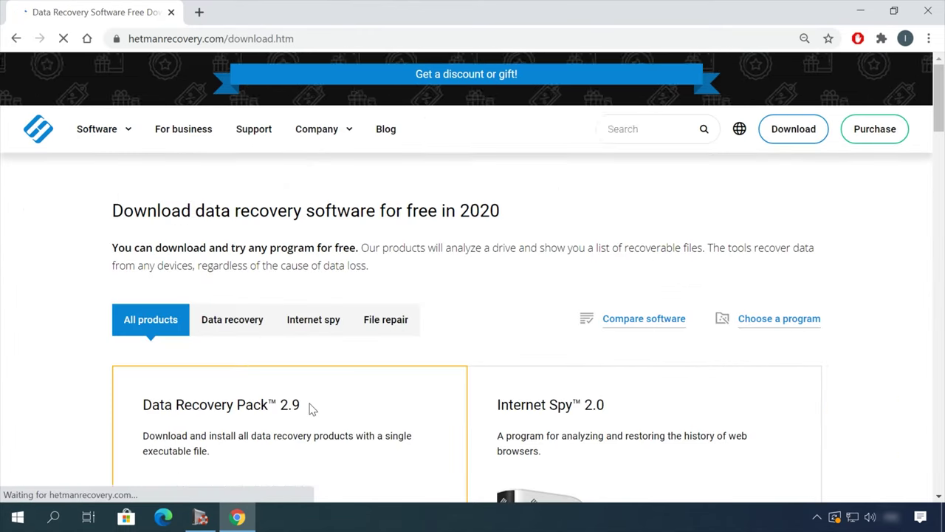
{"action": "scroll", "coordinate": [310, 406], "scroll_direction": "down", "scroll_amount": 7}
{"action": "left_click", "coordinate": [190, 444]}
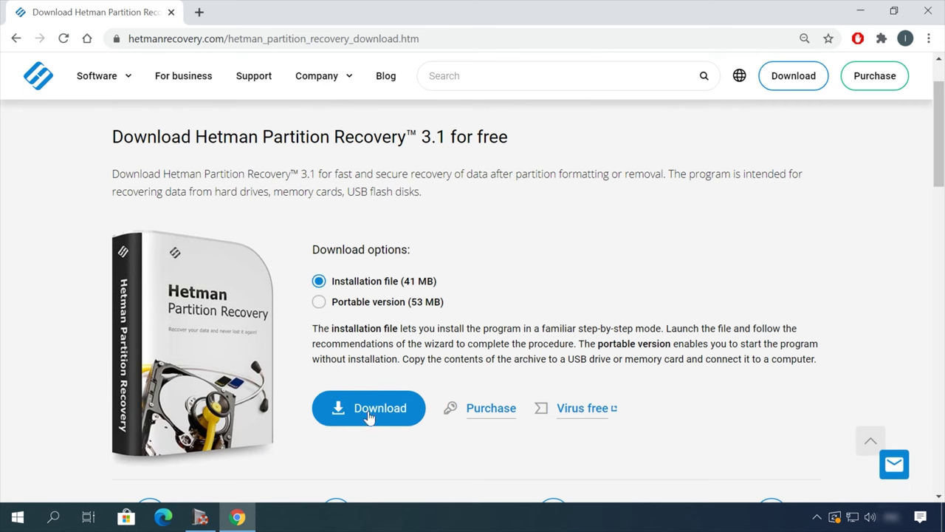
{"action": "left_click", "coordinate": [373, 412]}
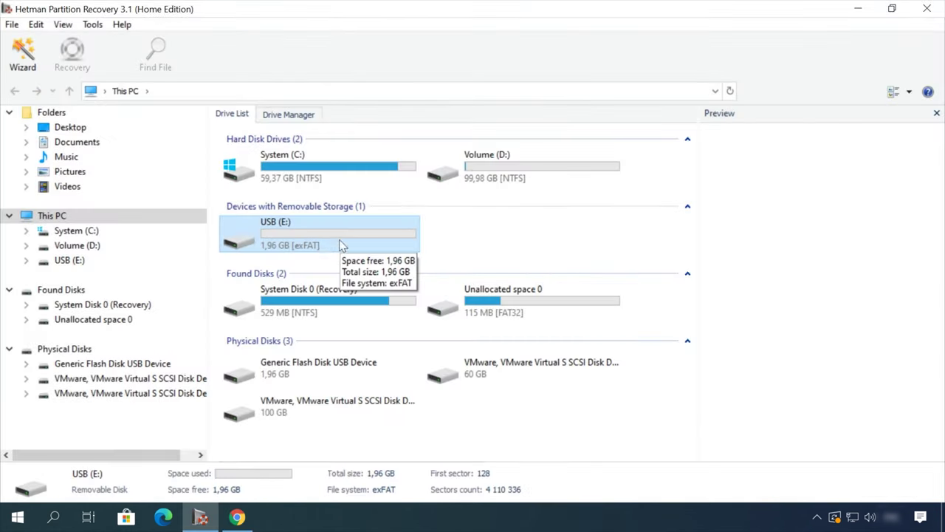
{"action": "double_click", "coordinate": [69, 260]}
Finish the analysis wizard and preview the OneDrive Windows 10 document in the Doc folder
{"action": "left_click", "coordinate": [607, 425]}
{"action": "left_click", "coordinate": [609, 426]}
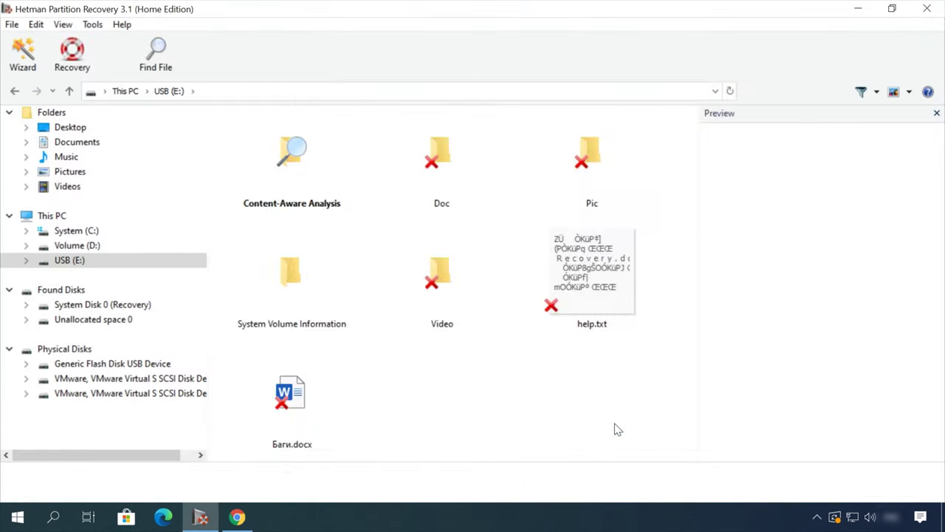
{"action": "double_click", "coordinate": [439, 148]}
{"action": "left_click", "coordinate": [441, 155]}
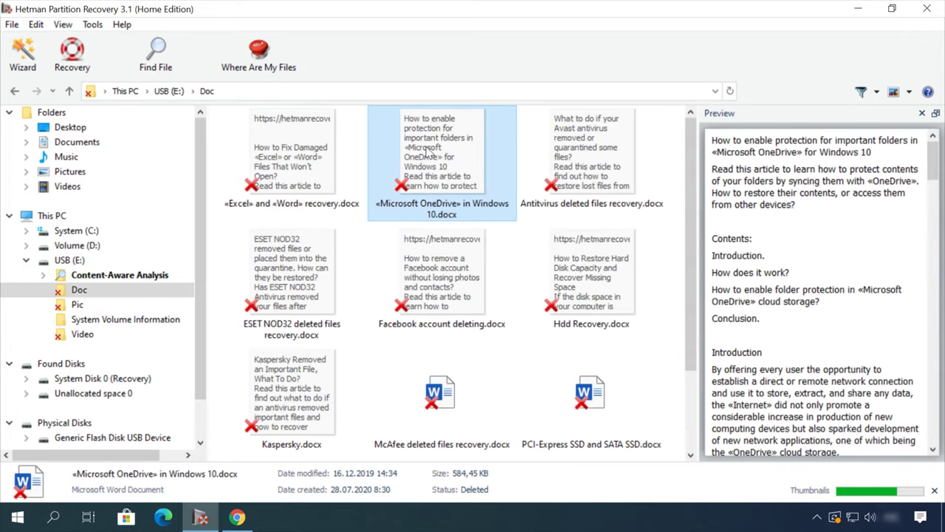
Preview the Earth - 2611.mp4 video and select it for recovery
{"action": "scroll", "coordinate": [819, 295], "scroll_direction": "down", "scroll_amount": 5}
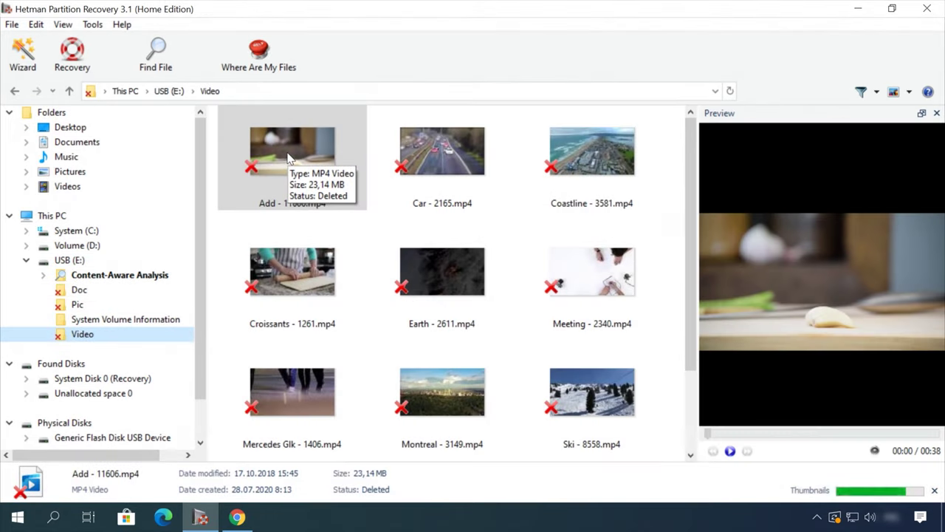
{"action": "left_click", "coordinate": [424, 263]}
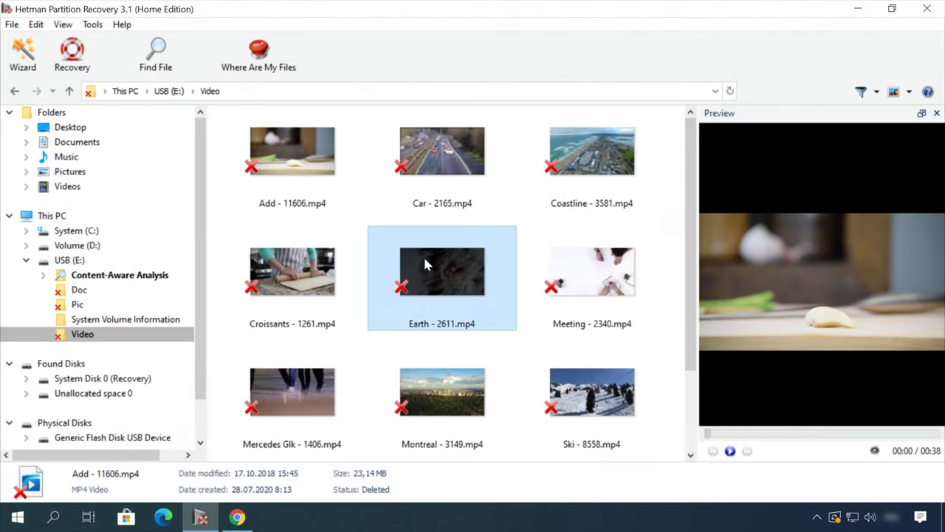
{"action": "left_click", "coordinate": [747, 434]}
{"action": "left_click", "coordinate": [808, 435]}
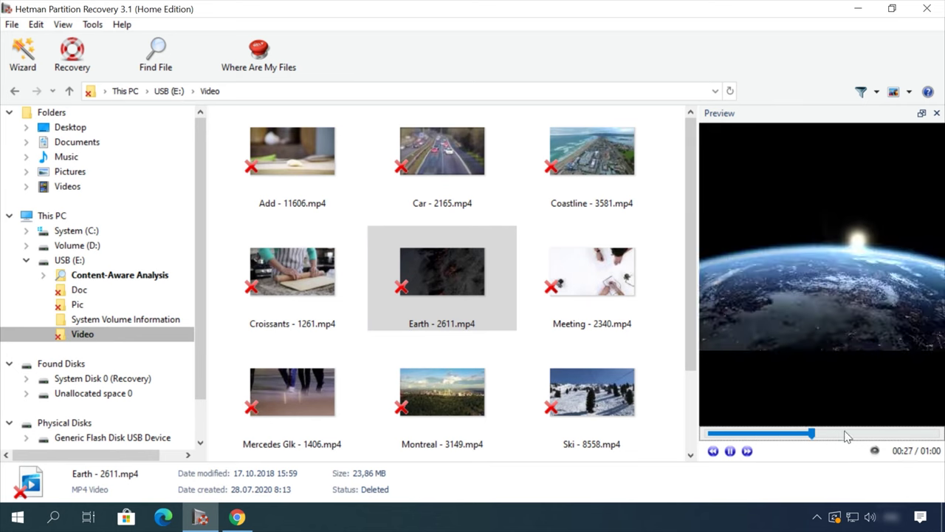
{"action": "left_click", "coordinate": [457, 274]}
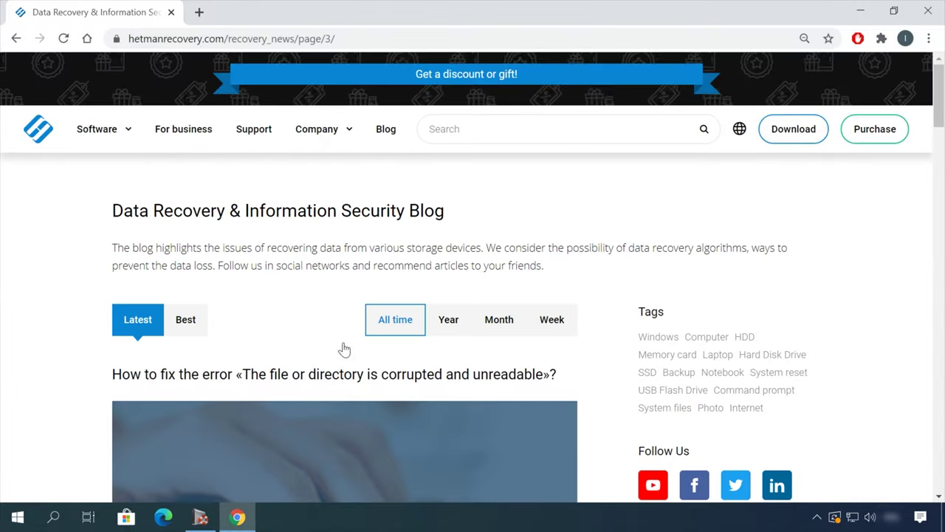
Open and read the blog article on safely removing files from an HDD or SSD
{"action": "scroll", "coordinate": [66, 356], "scroll_direction": "down", "scroll_amount": 15}
{"action": "scroll", "coordinate": [76, 353], "scroll_direction": "down", "scroll_amount": 2}
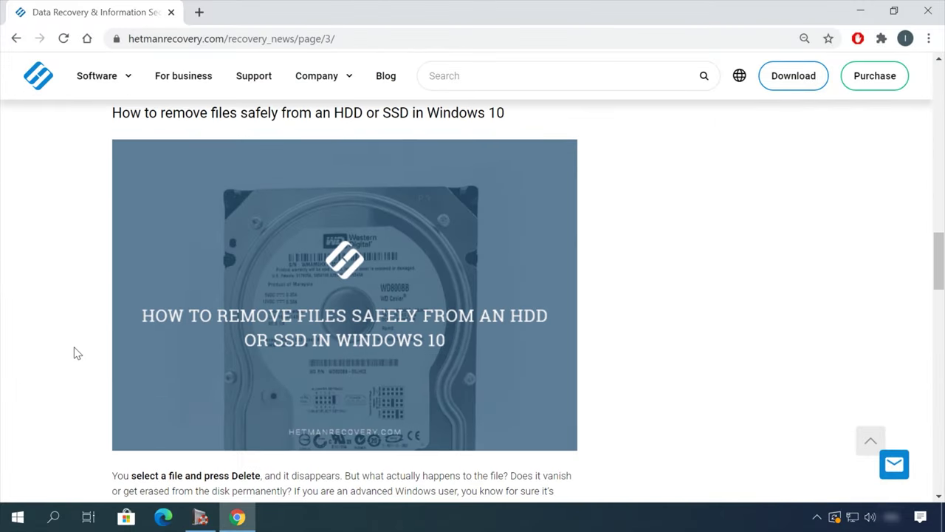
{"action": "left_click", "coordinate": [428, 113]}
{"action": "scroll", "coordinate": [579, 288], "scroll_direction": "down", "scroll_amount": 3}
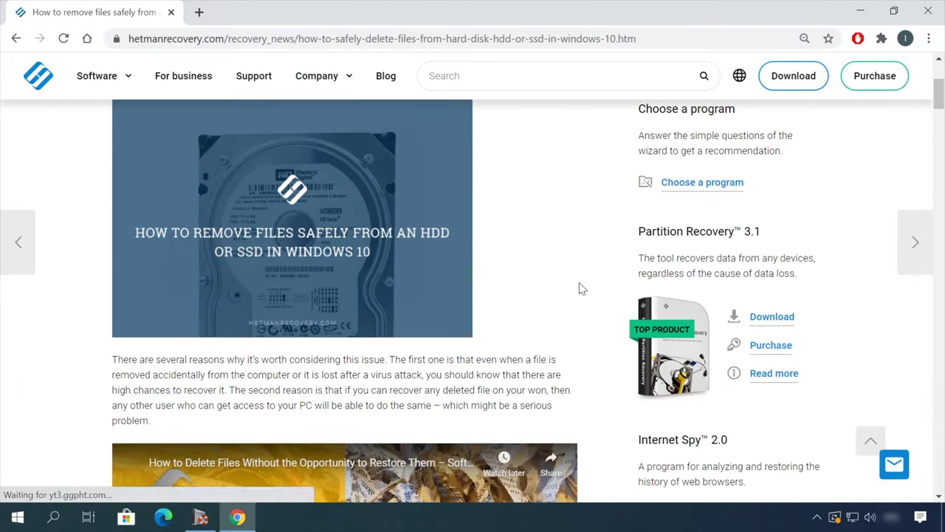
{"action": "scroll", "coordinate": [580, 288], "scroll_direction": "down", "scroll_amount": 15}
{"action": "scroll", "coordinate": [598, 293], "scroll_direction": "down", "scroll_amount": 15}
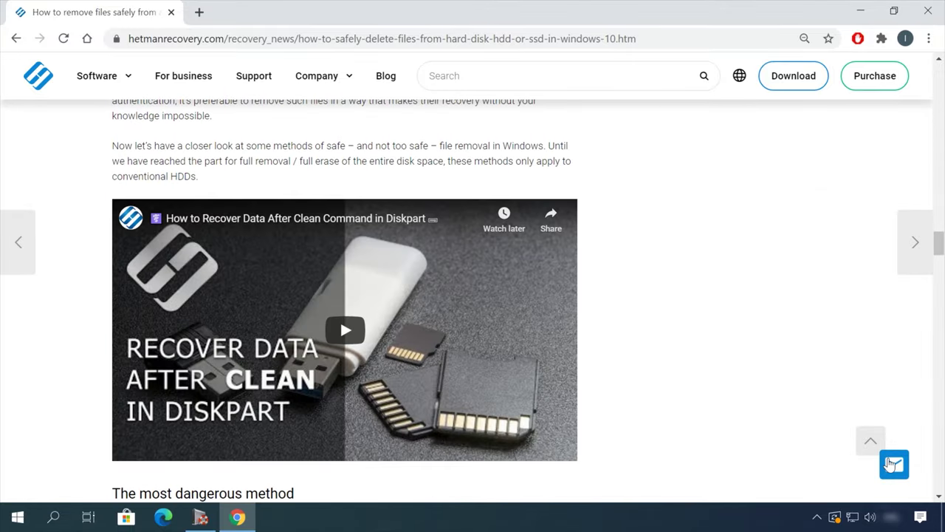
Fill the Leave a message form with the contact's name, e-mail and the message 'Hello'
{"action": "left_click", "coordinate": [891, 464]}
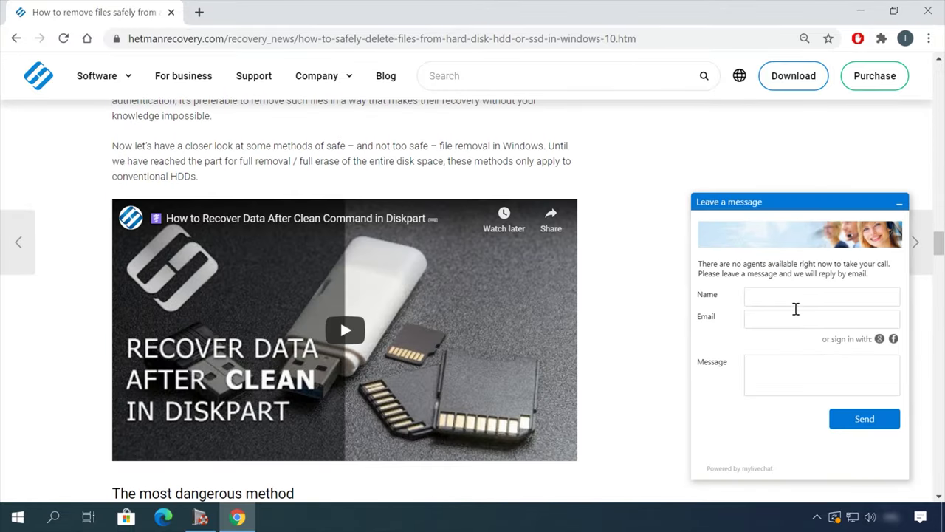
{"action": "left_click", "coordinate": [795, 308]}
{"action": "left_click", "coordinate": [791, 369]}
{"action": "type", "text": "Hello"}
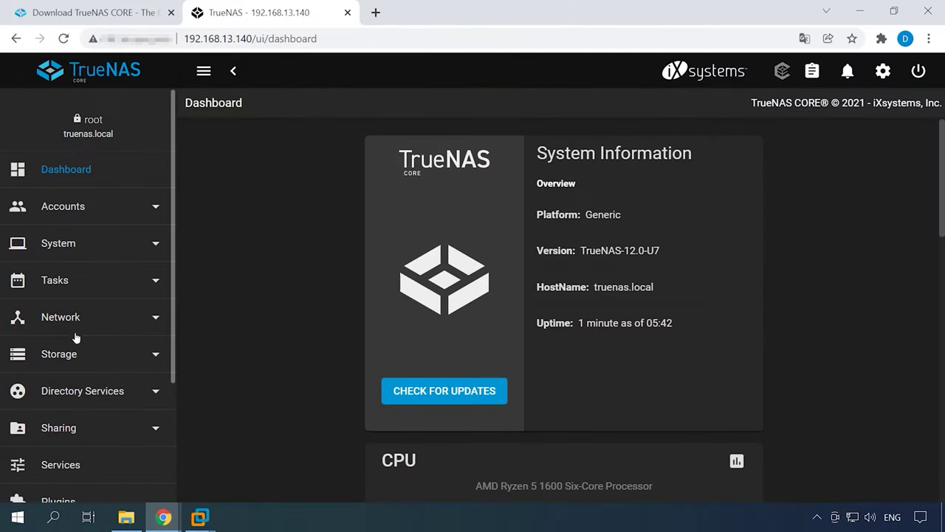
Go to Storage > Pools, add a pool and choose Create new pool
{"action": "left_click", "coordinate": [71, 360]}
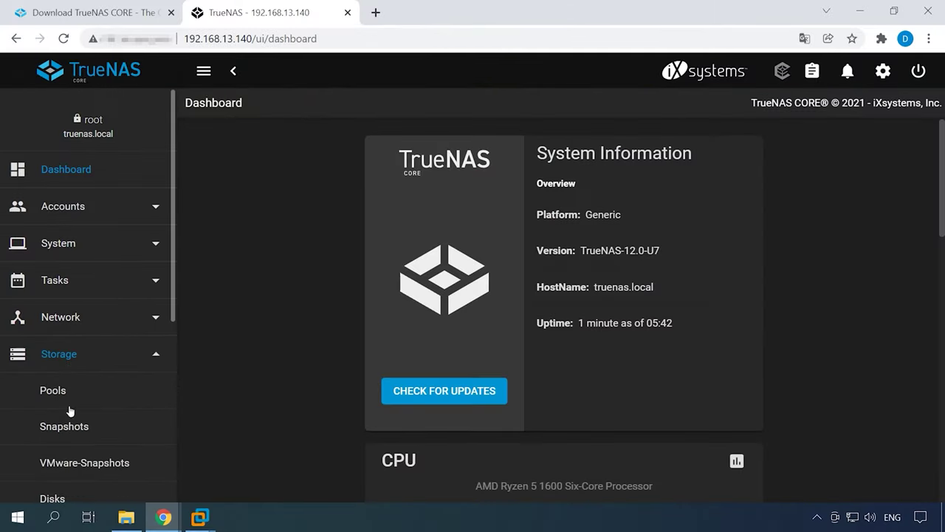
{"action": "left_click", "coordinate": [58, 402]}
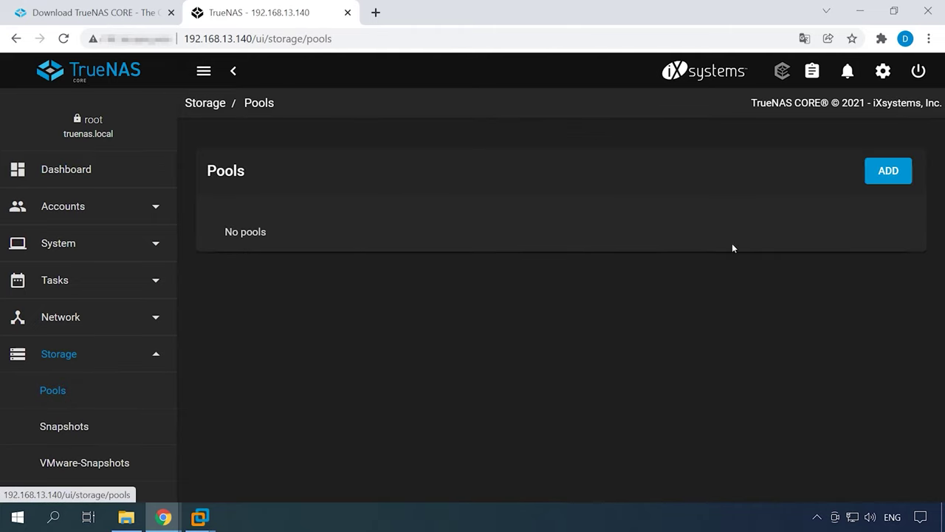
{"action": "left_click", "coordinate": [886, 175]}
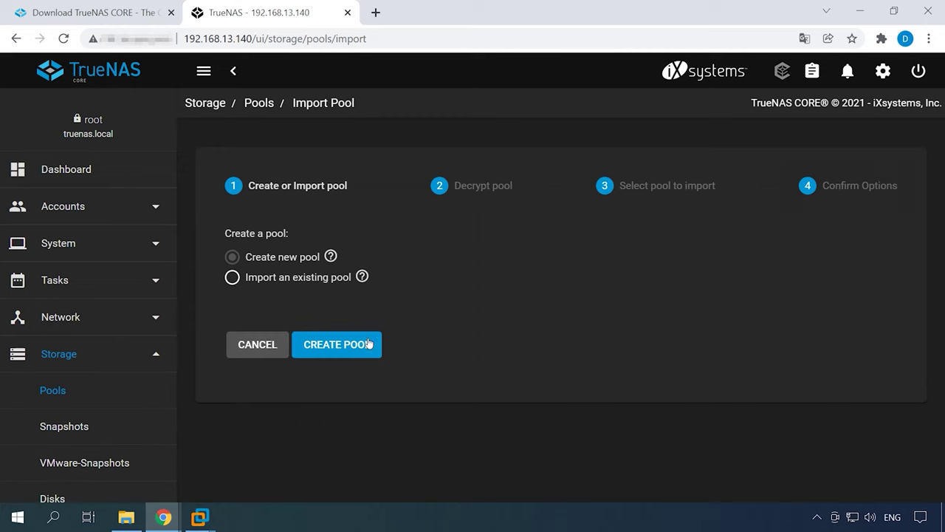
{"action": "left_click", "coordinate": [344, 353]}
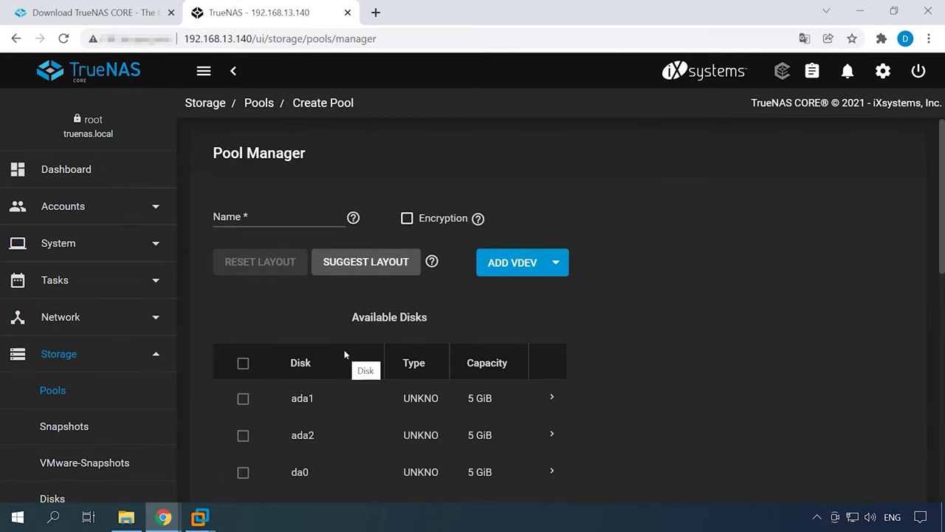
Name the new pool rz5 and review the available vdev types
{"action": "left_click", "coordinate": [231, 212]}
{"action": "type", "text": "rz5"}
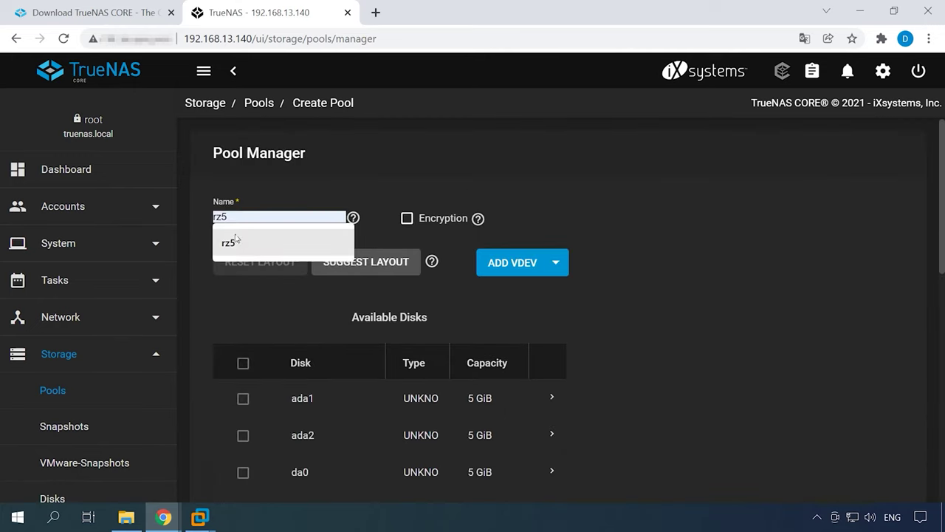
{"action": "left_click", "coordinate": [216, 234]}
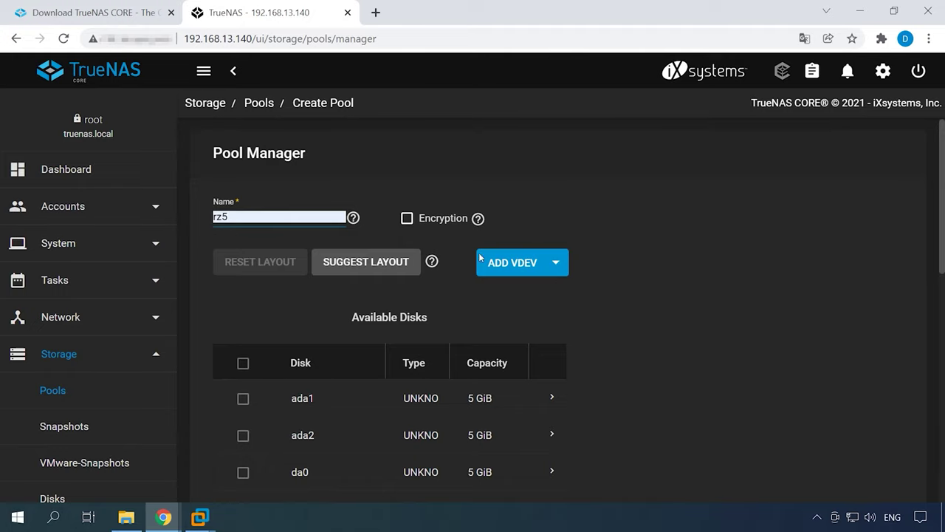
{"action": "left_click", "coordinate": [558, 271]}
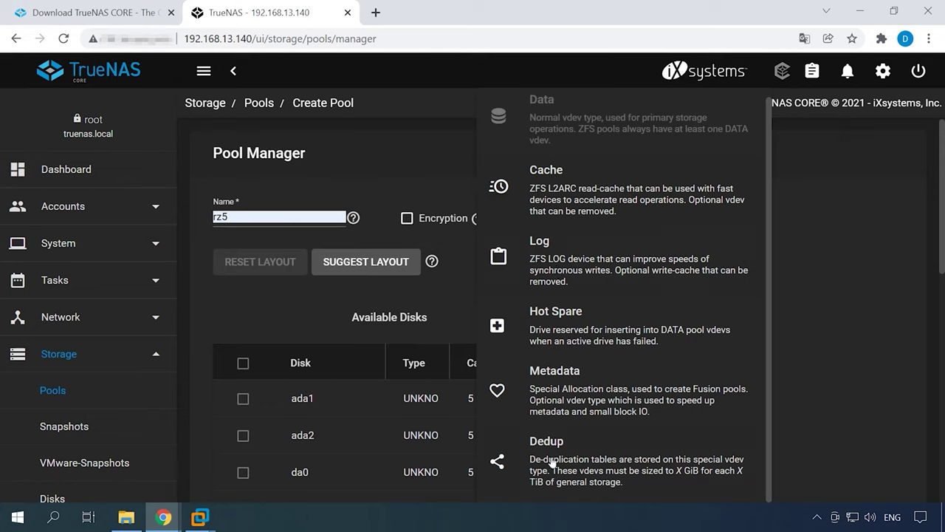
{"action": "left_click", "coordinate": [449, 281]}
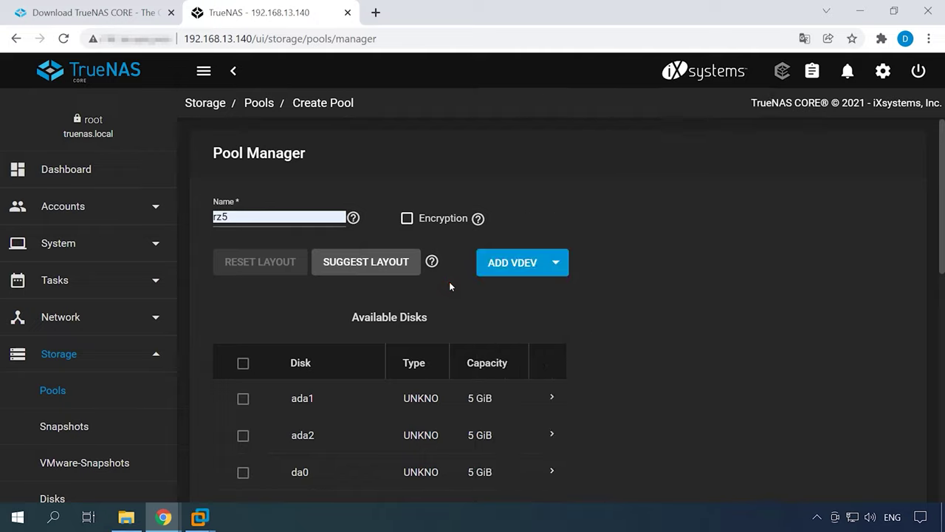
{"action": "scroll", "coordinate": [265, 343], "scroll_direction": "down", "scroll_amount": 1}
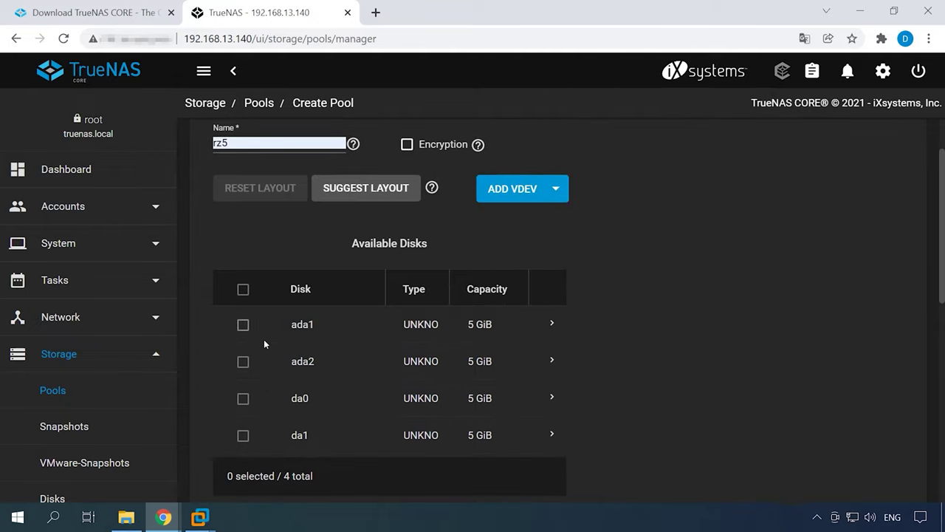
Move disks ada1, ada2, da0 and da1 into the Data VDevs
{"action": "left_click", "coordinate": [243, 325]}
{"action": "left_click", "coordinate": [243, 362]}
{"action": "left_click", "coordinate": [242, 399]}
{"action": "left_click", "coordinate": [243, 435]}
{"action": "scroll", "coordinate": [271, 428], "scroll_direction": "down", "scroll_amount": 2}
{"action": "scroll", "coordinate": [271, 434], "scroll_direction": "down", "scroll_amount": 2}
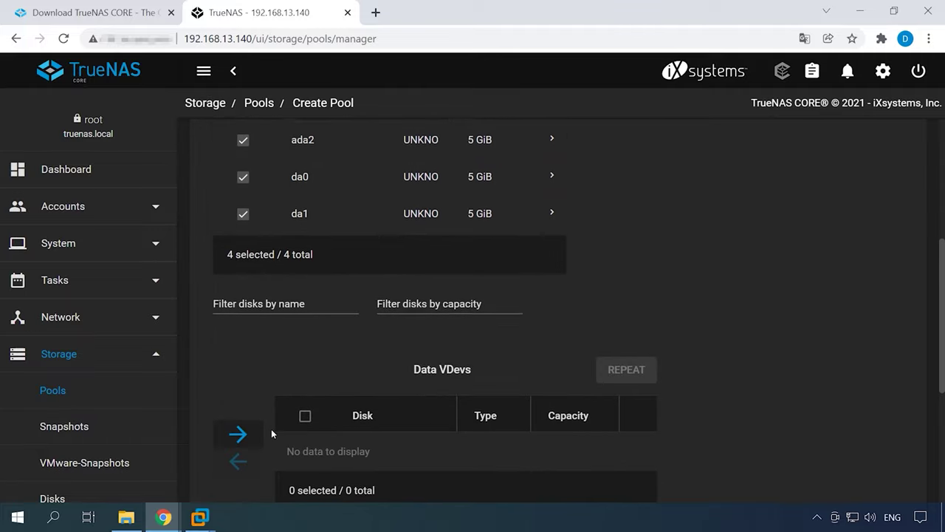
{"action": "left_click", "coordinate": [237, 361]}
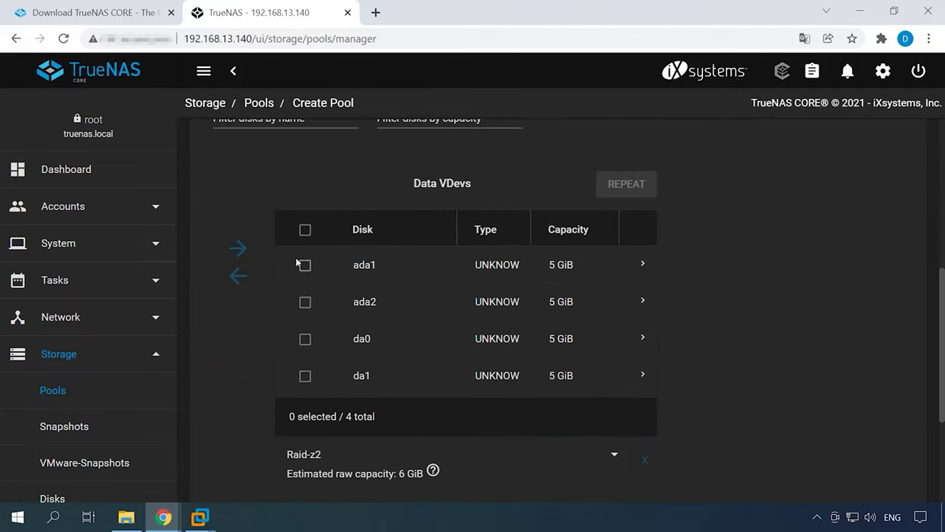
Keep the Raid-z2 layout for the data vdev and create the pool
{"action": "left_click", "coordinate": [305, 230]}
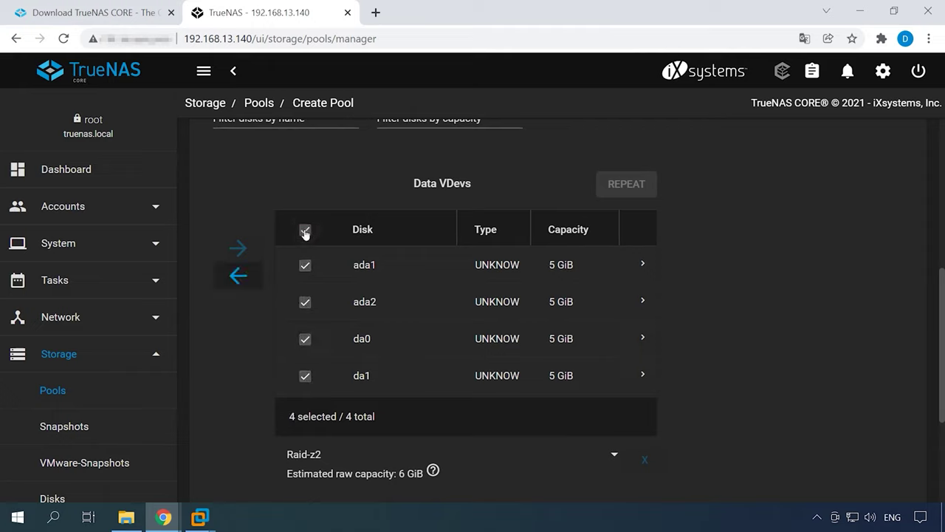
{"action": "left_click", "coordinate": [617, 460]}
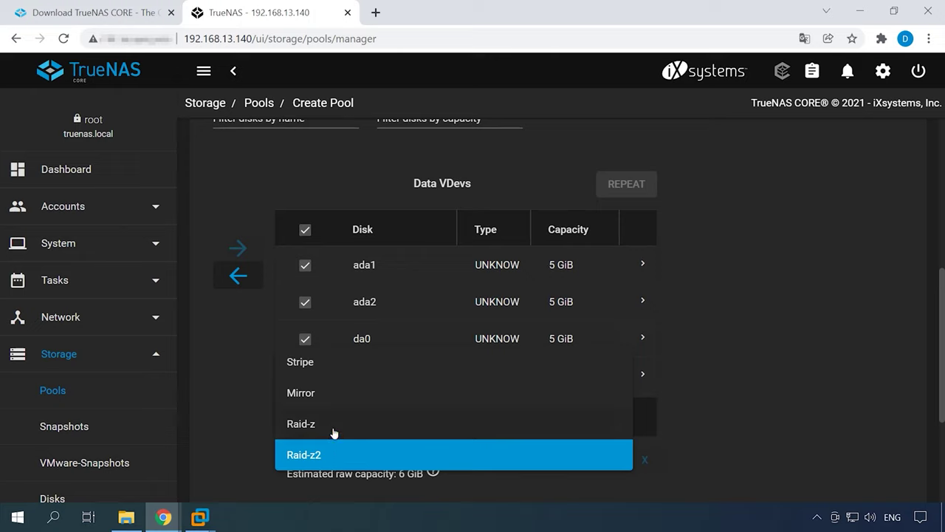
{"action": "scroll", "coordinate": [334, 433], "scroll_direction": "down", "scroll_amount": 2}
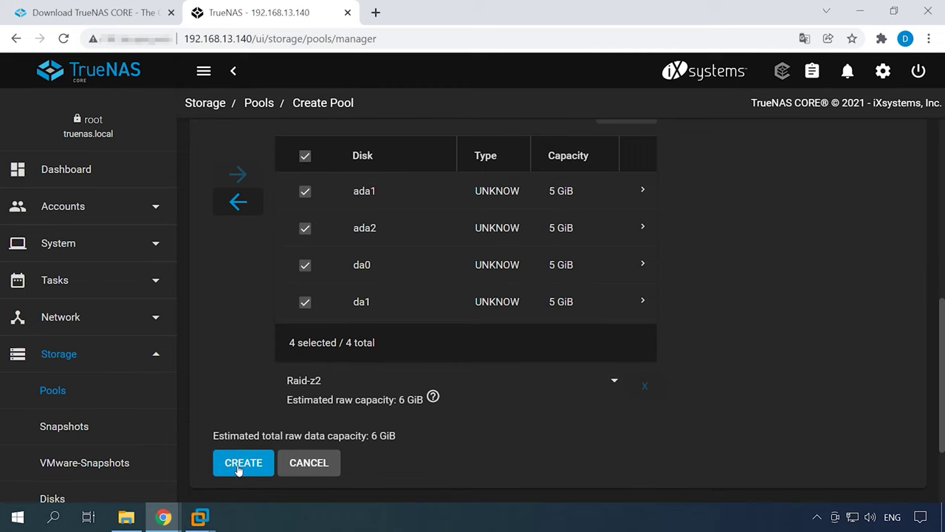
{"action": "left_click", "coordinate": [245, 466]}
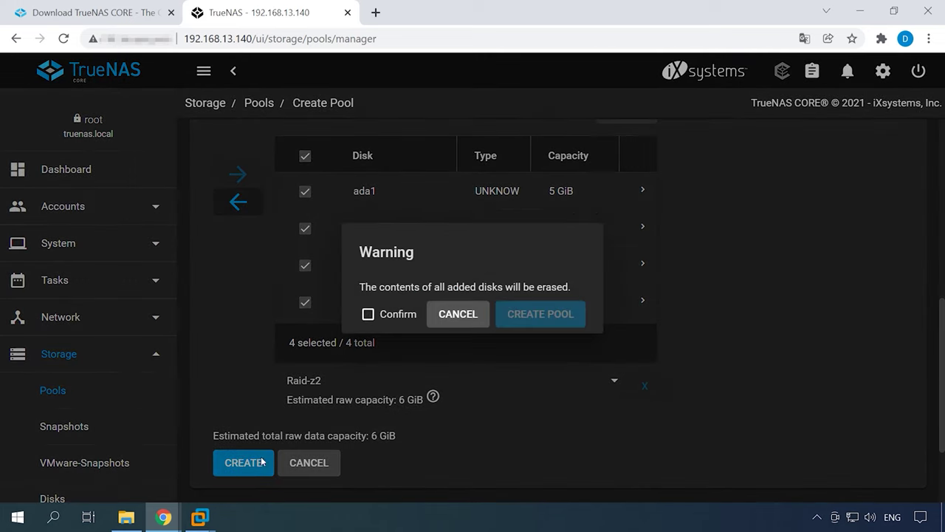
Confirm the disk erase to create rz5, review its dataset actions, then expand Accounts
{"action": "left_click", "coordinate": [381, 317]}
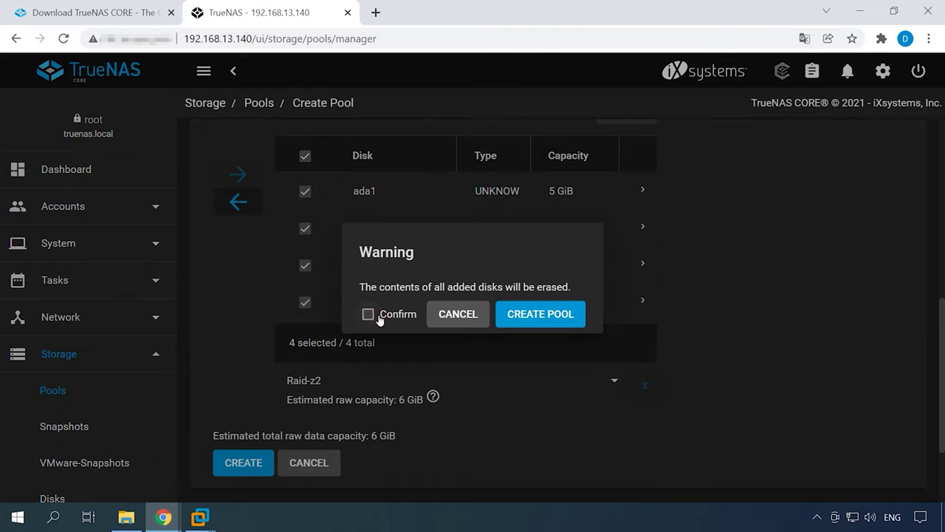
{"action": "left_click", "coordinate": [539, 319]}
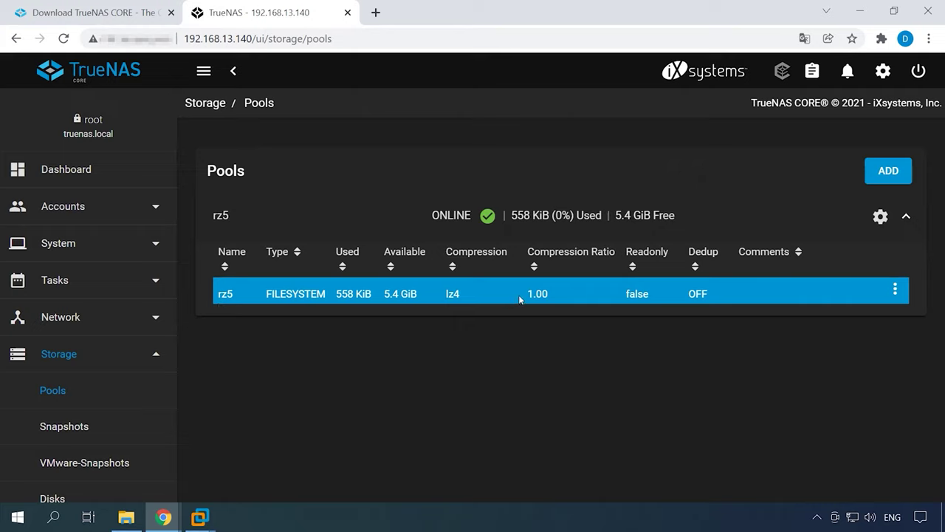
{"action": "left_click", "coordinate": [895, 290]}
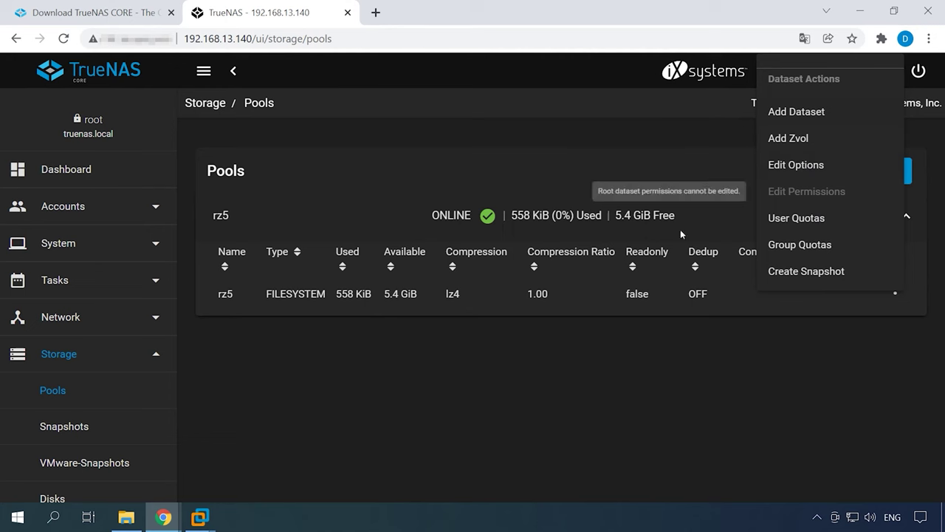
{"action": "left_click", "coordinate": [325, 347]}
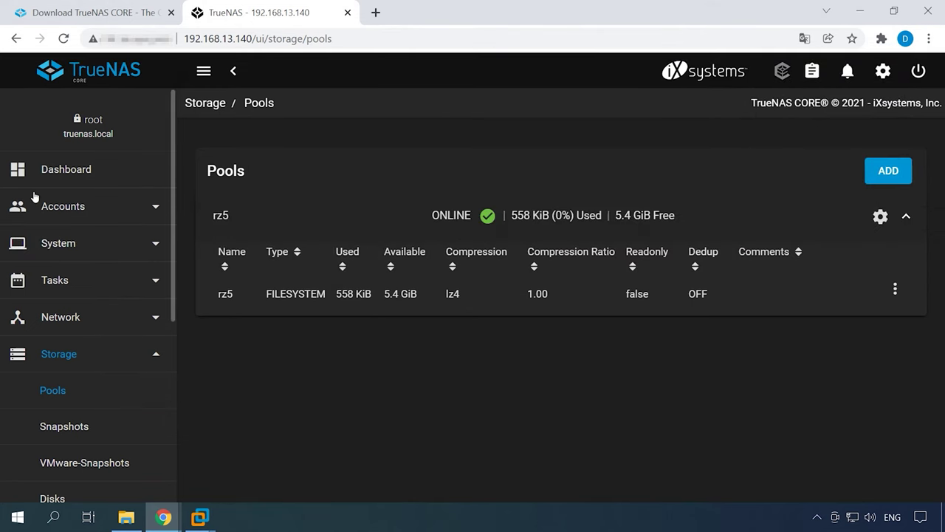
{"action": "left_click", "coordinate": [78, 214]}
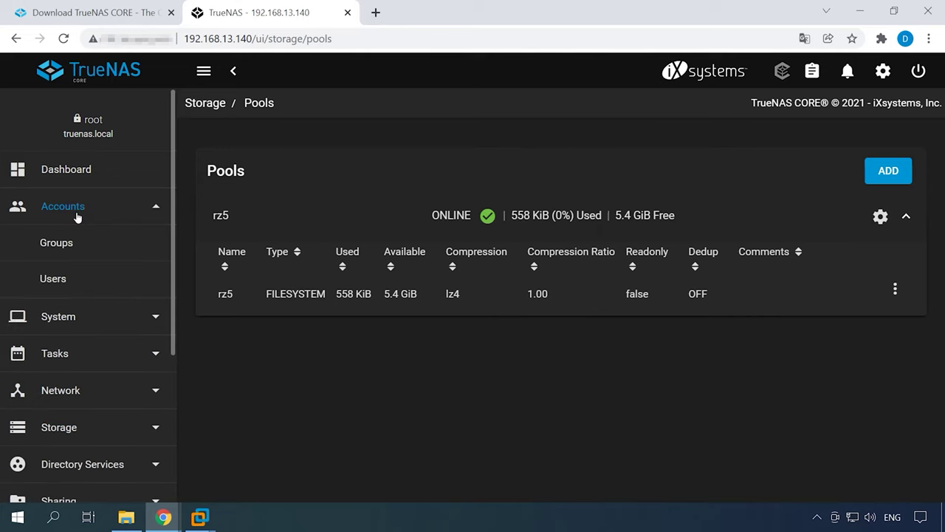
In Accounts > Users, add a new user with full name demo
{"action": "left_click", "coordinate": [54, 279]}
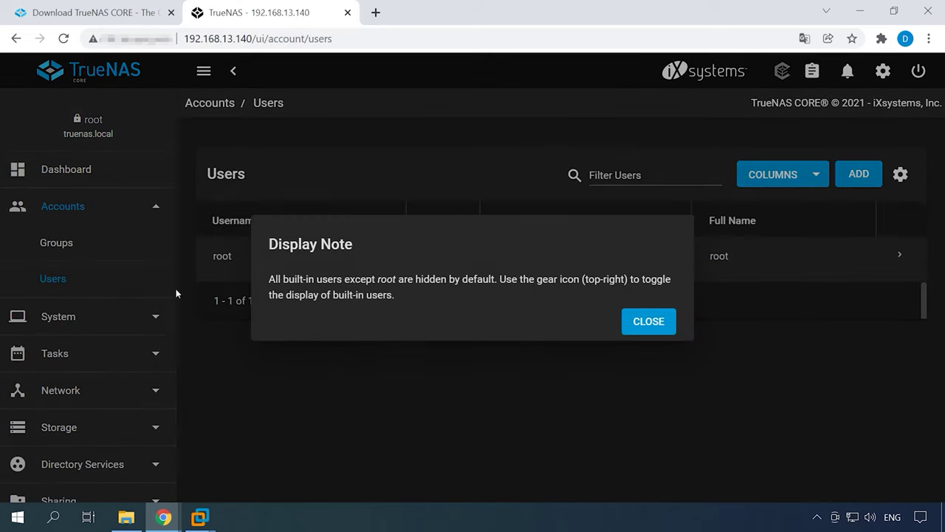
{"action": "left_click", "coordinate": [637, 322]}
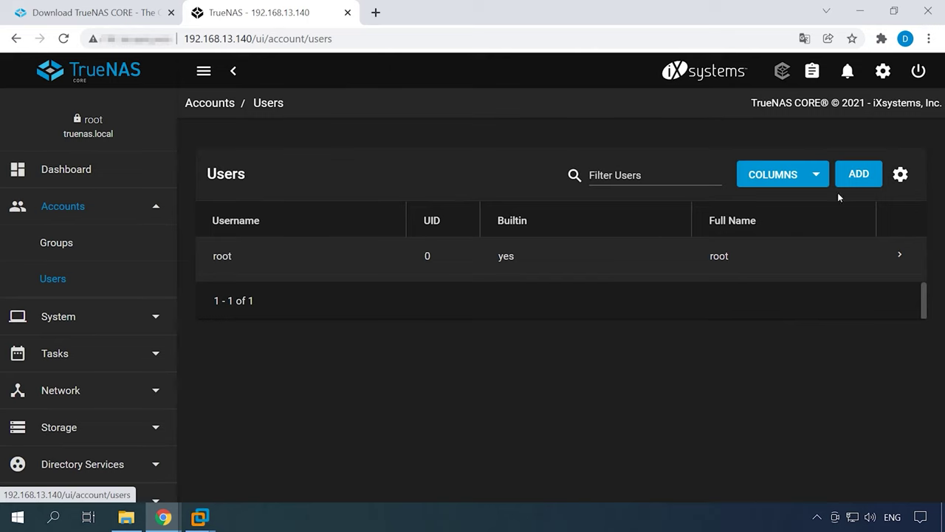
{"action": "left_click", "coordinate": [860, 180]}
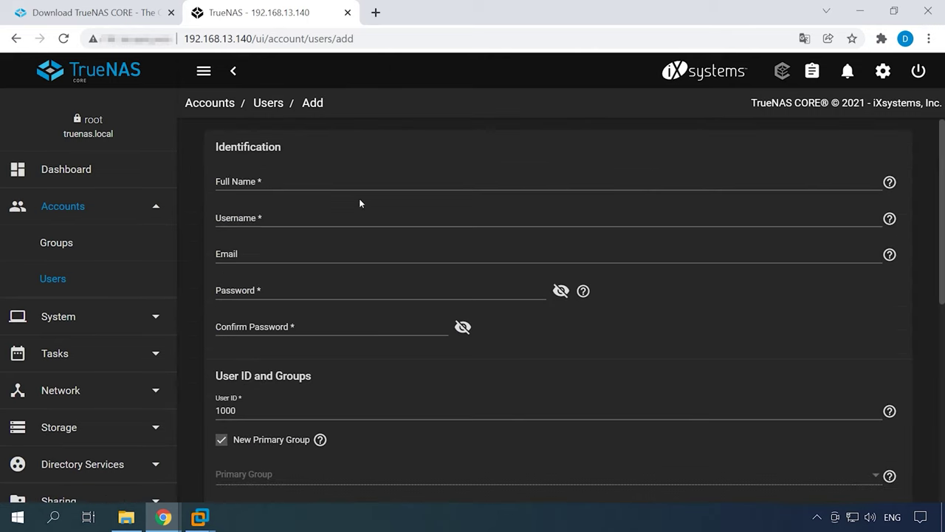
{"action": "left_click", "coordinate": [241, 180]}
{"action": "type", "text": "demo"}
{"action": "key", "text": "Tab"}
{"action": "key", "text": "Tab"}
Enter and confirm the user's password, enable Microsoft Account, and submit
{"action": "left_click", "coordinate": [282, 288]}
{"action": "type", "text": "123456"}
{"action": "left_click", "coordinate": [281, 325]}
{"action": "type", "text": "123456"}
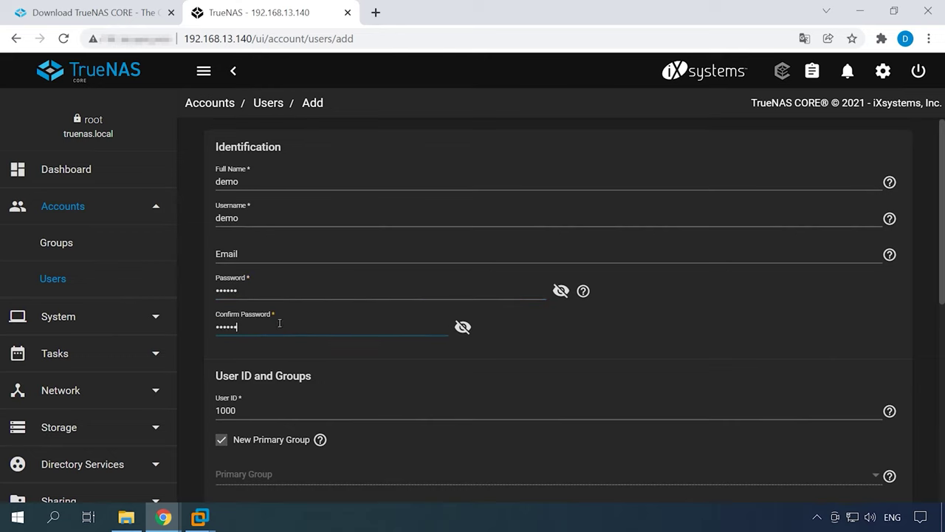
{"action": "scroll", "coordinate": [370, 330], "scroll_direction": "down", "scroll_amount": 3}
{"action": "scroll", "coordinate": [370, 336], "scroll_direction": "down", "scroll_amount": 3}
{"action": "left_click", "coordinate": [567, 377]}
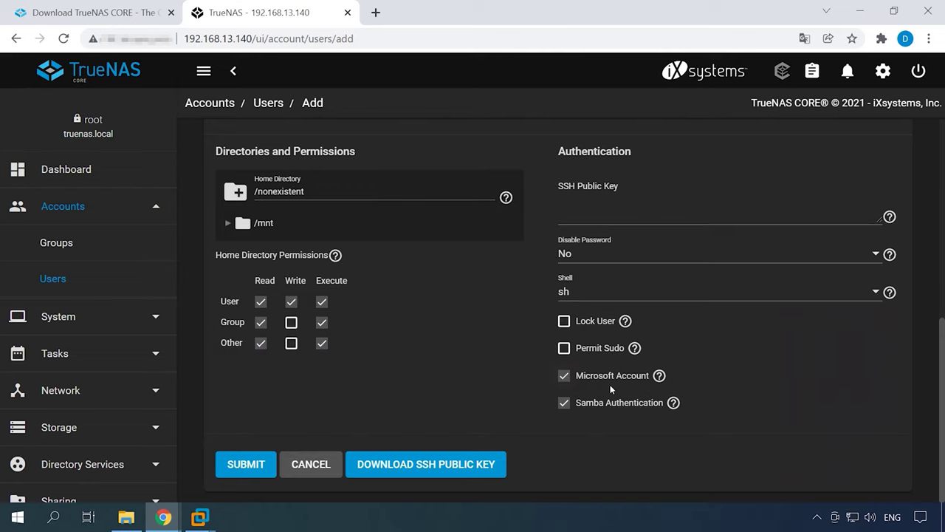
{"action": "left_click", "coordinate": [247, 471]}
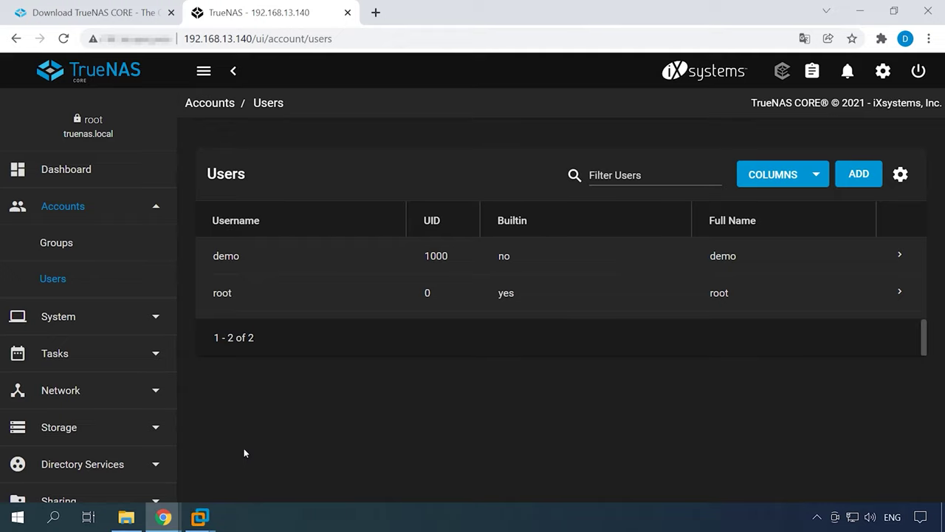
Use rz5's Add Dataset action in Storage > Pools to create dataset r5data
{"action": "left_click", "coordinate": [81, 427]}
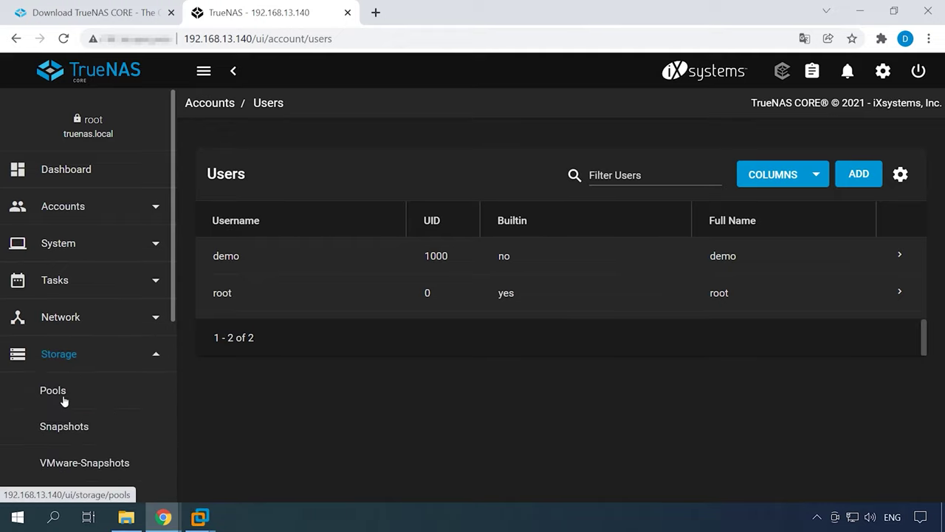
{"action": "left_click", "coordinate": [74, 402]}
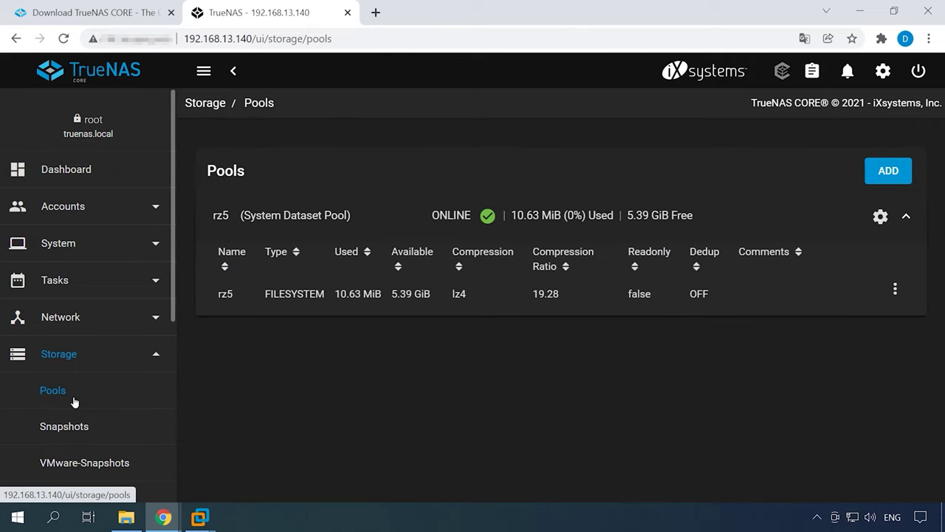
{"action": "left_click", "coordinate": [896, 292]}
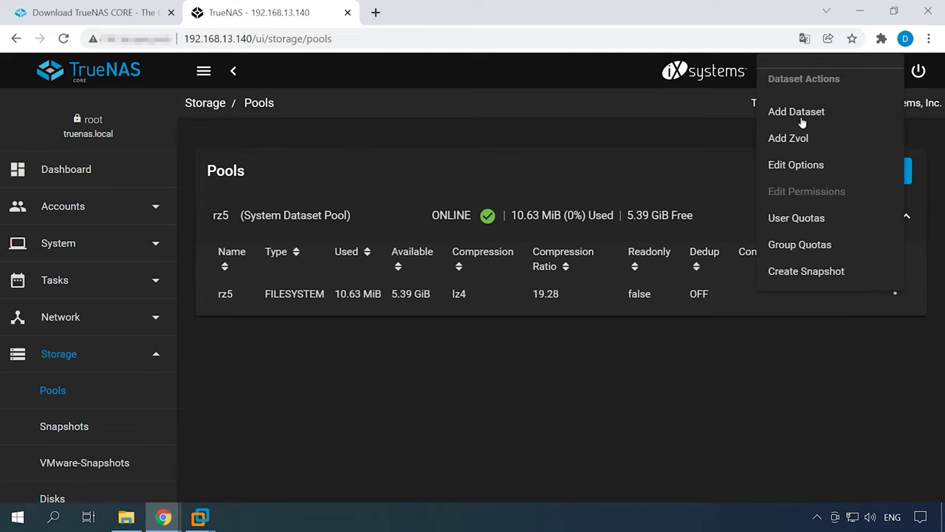
{"action": "left_click", "coordinate": [800, 117]}
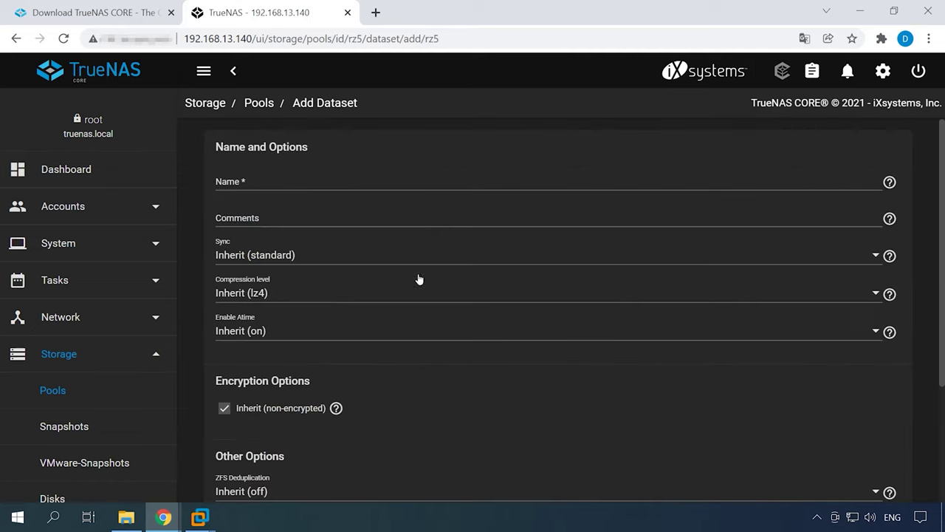
{"action": "left_click", "coordinate": [250, 181]}
{"action": "type", "text": "r5data"}
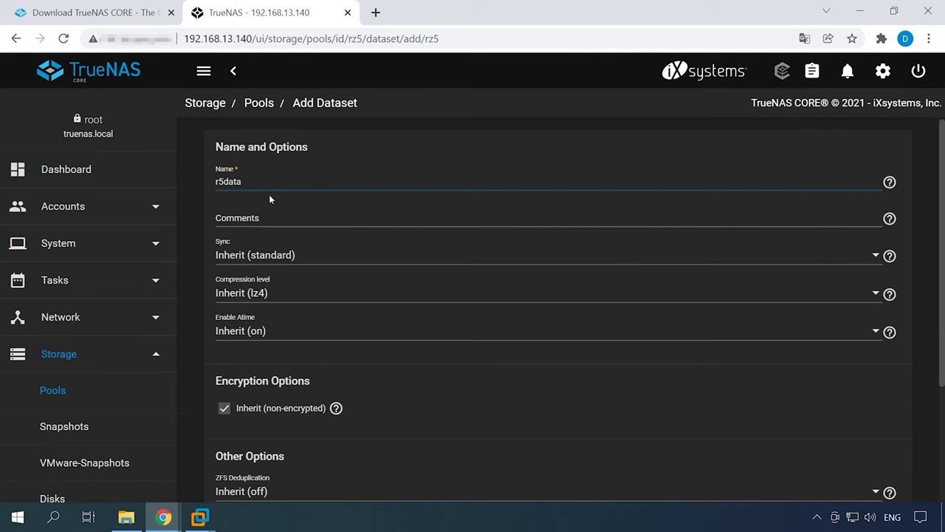
{"action": "scroll", "coordinate": [320, 330], "scroll_direction": "down", "scroll_amount": 3}
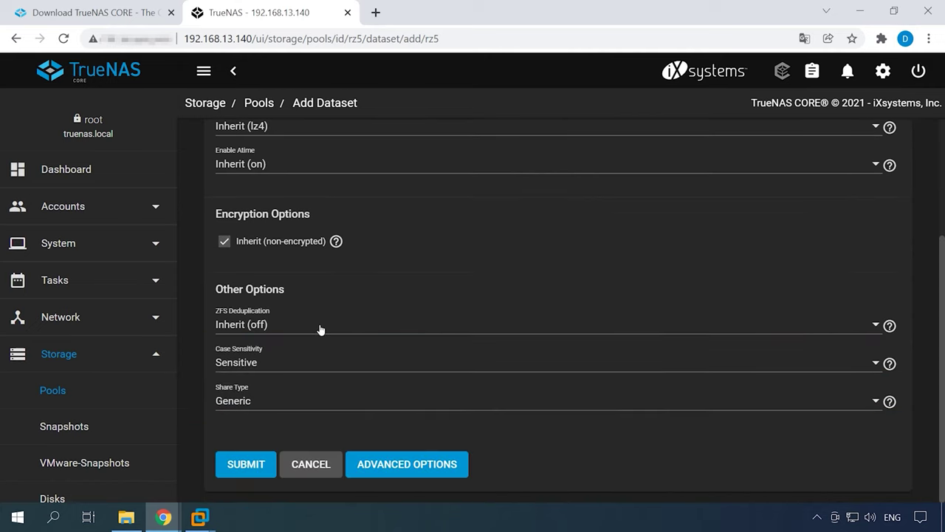
{"action": "left_click", "coordinate": [248, 468]}
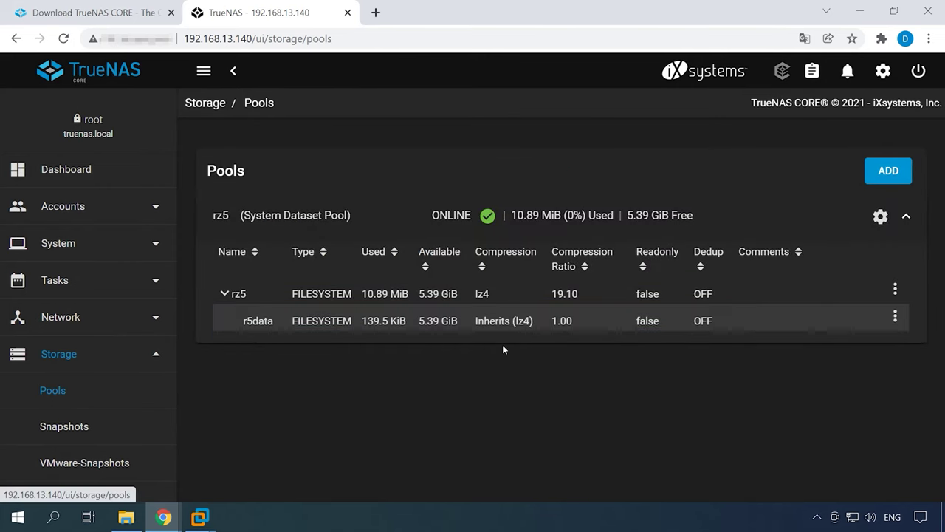
Add dataset rzdata under r5data, then expand r5data and open rzdata's actions
{"action": "left_click", "coordinate": [241, 325]}
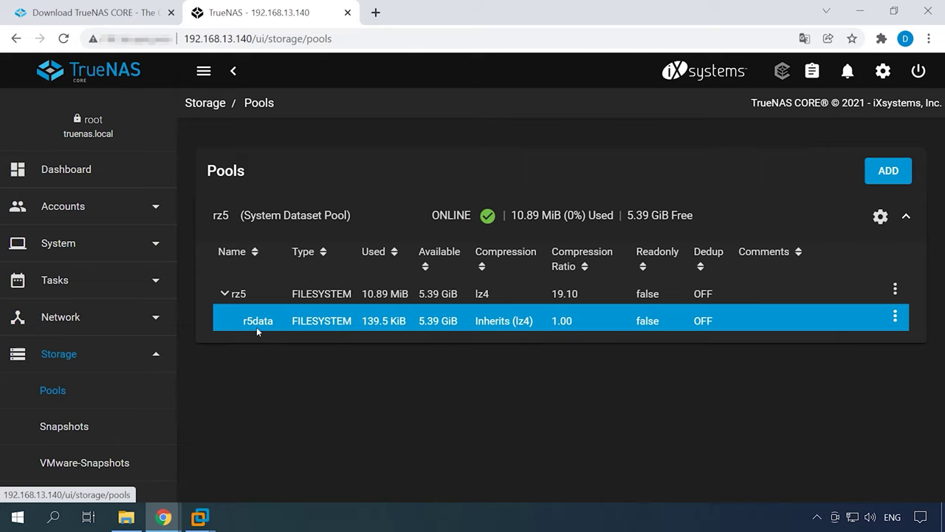
{"action": "left_click", "coordinate": [896, 319]}
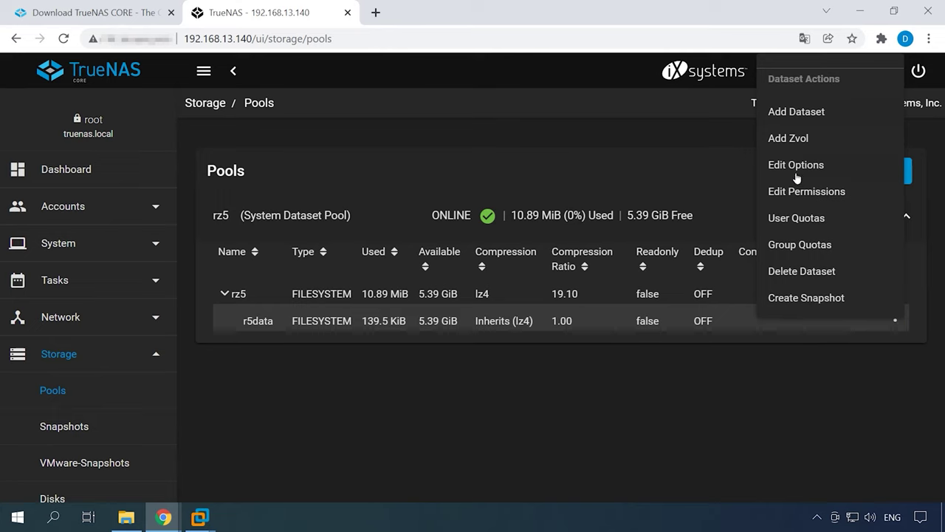
{"action": "left_click", "coordinate": [804, 120]}
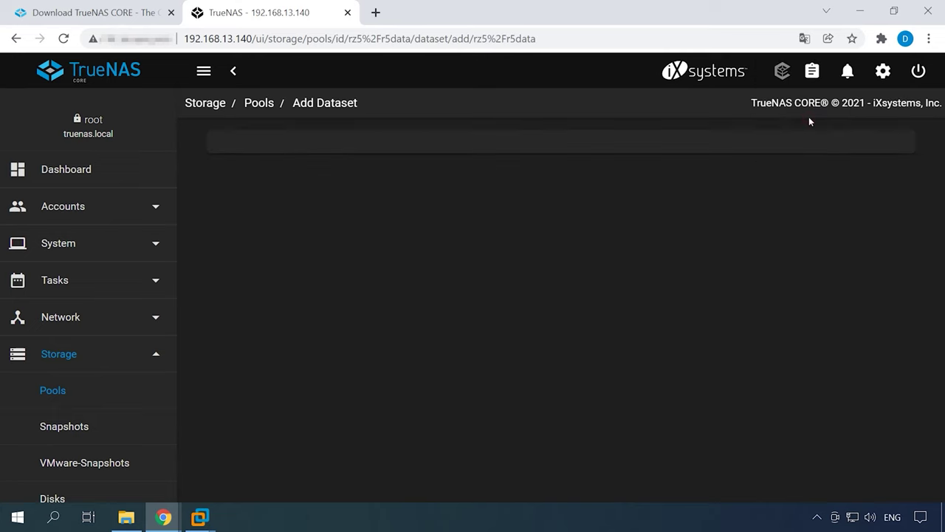
{"action": "left_click", "coordinate": [254, 184]}
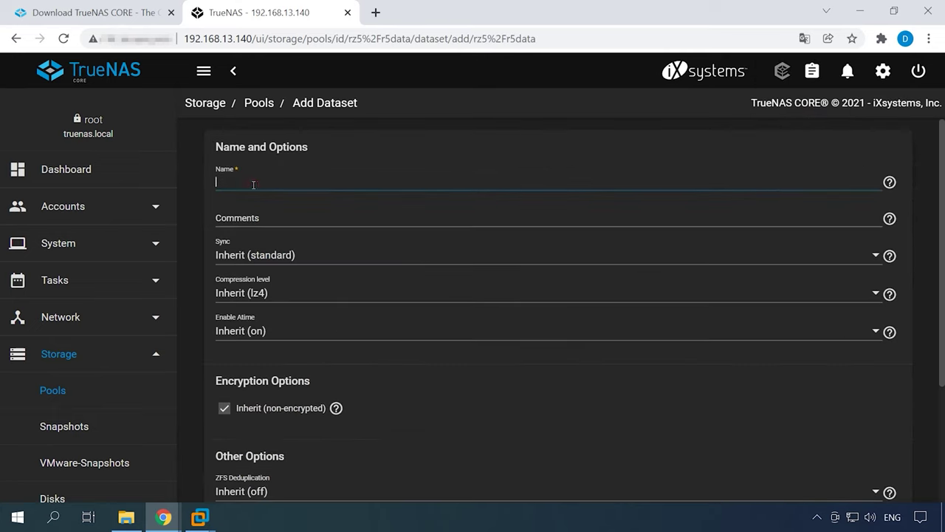
{"action": "scroll", "coordinate": [260, 325], "scroll_direction": "down", "scroll_amount": 3}
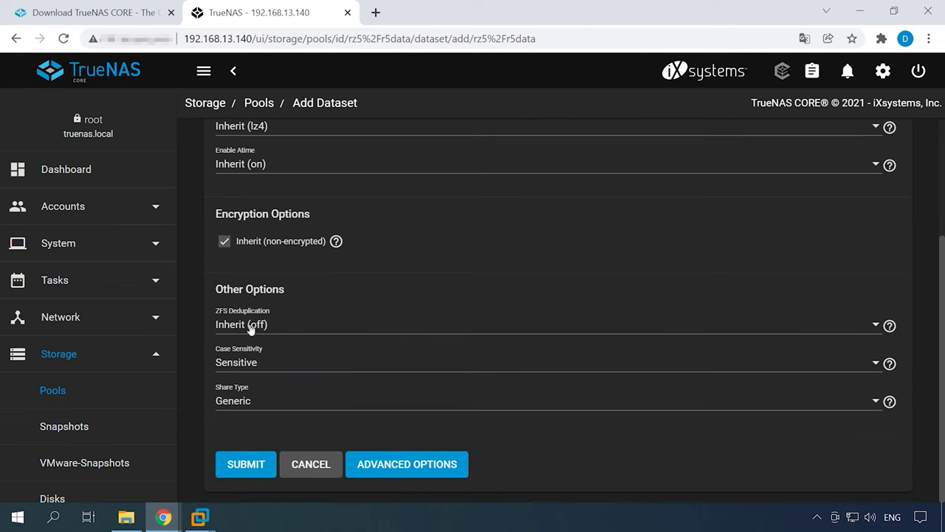
{"action": "left_click", "coordinate": [242, 469]}
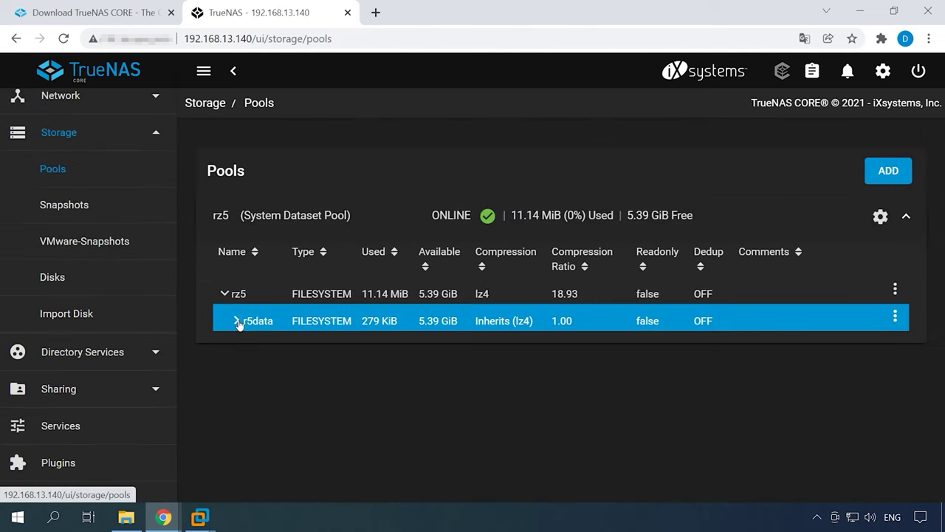
{"action": "left_click", "coordinate": [256, 349]}
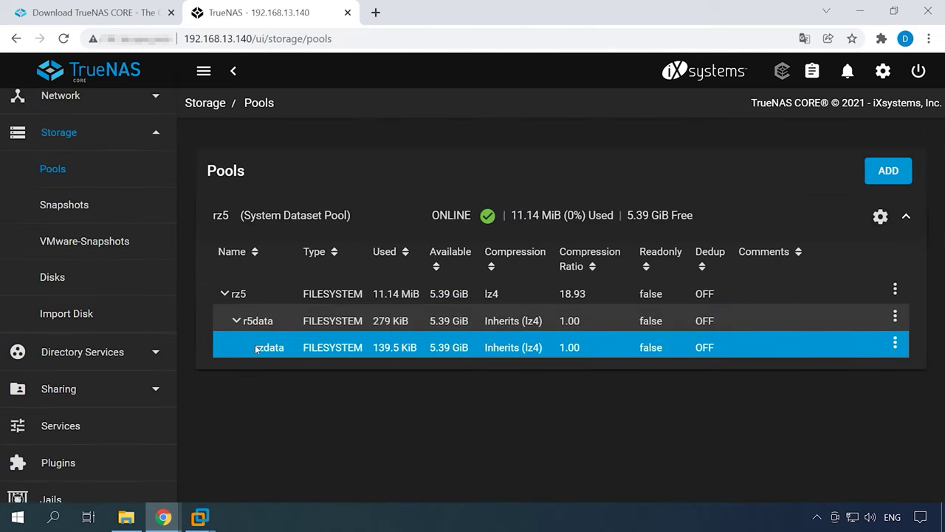
{"action": "left_click", "coordinate": [896, 343]}
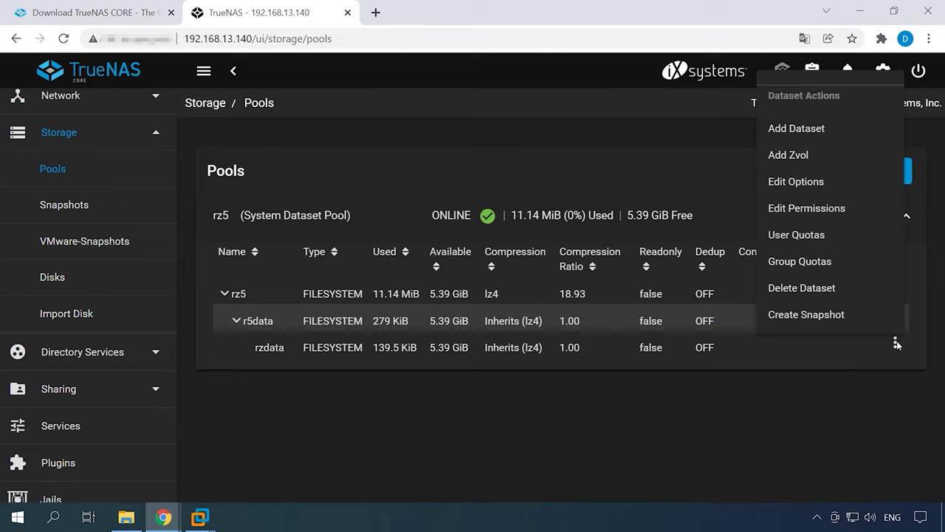
Set rzdata's owner user and group to demo, apply both, and save the permissions
{"action": "left_click", "coordinate": [803, 214]}
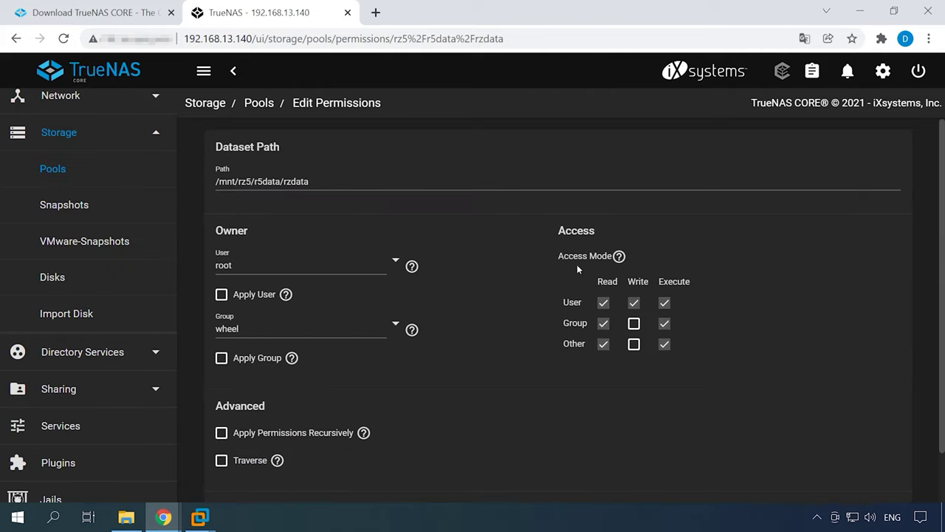
{"action": "left_click", "coordinate": [396, 265]}
{"action": "scroll", "coordinate": [449, 424], "scroll_direction": "down", "scroll_amount": 10}
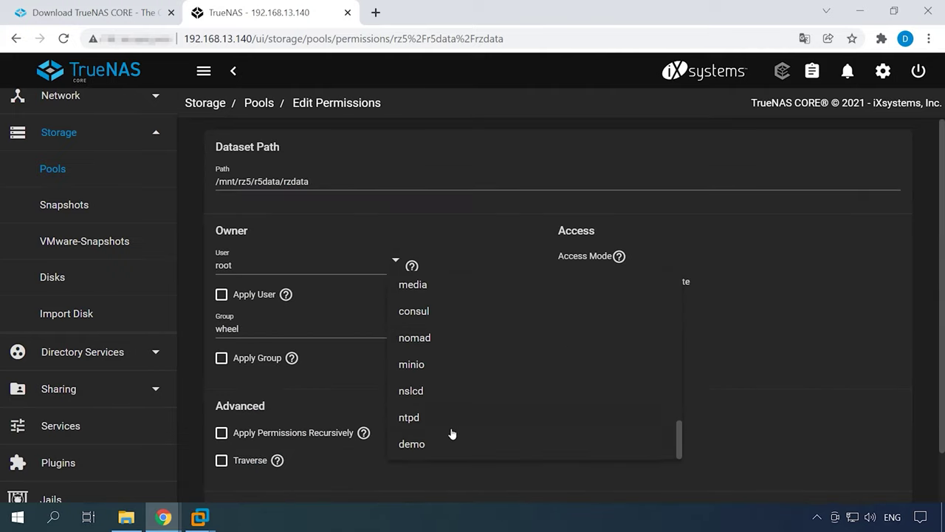
{"action": "left_click", "coordinate": [412, 441]}
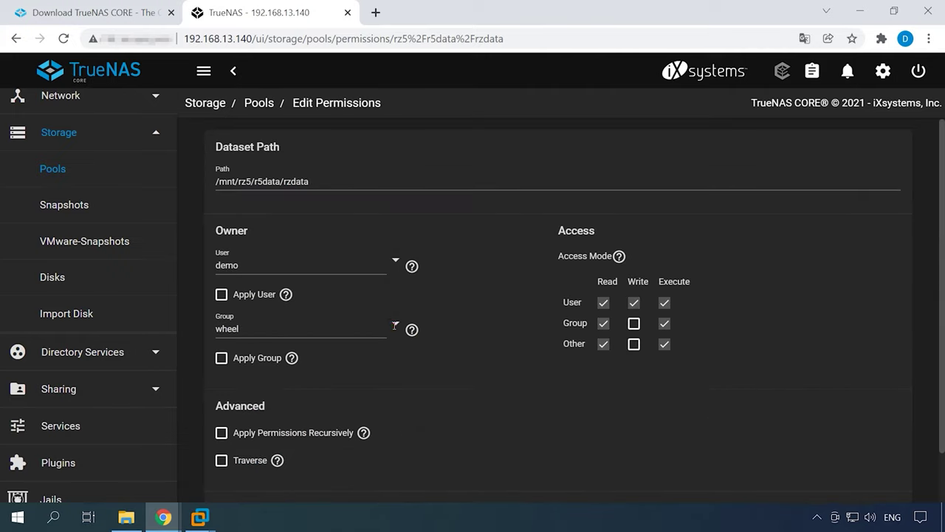
{"action": "left_click", "coordinate": [395, 325]}
{"action": "scroll", "coordinate": [419, 308], "scroll_direction": "down", "scroll_amount": 10}
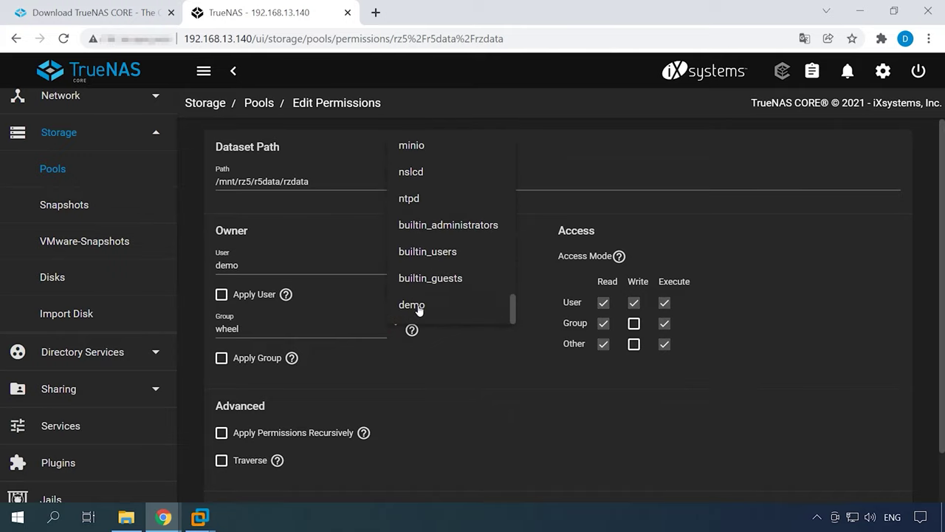
{"action": "left_click", "coordinate": [421, 308]}
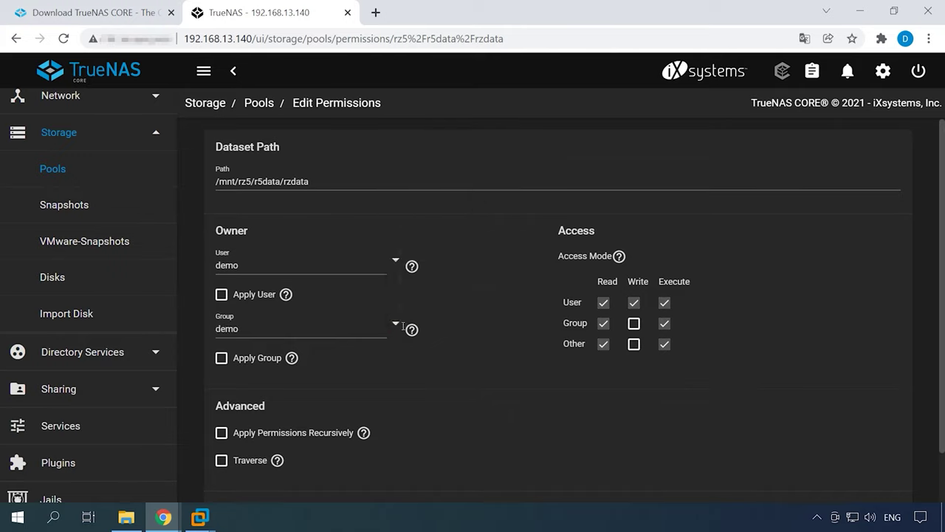
{"action": "left_click", "coordinate": [222, 295]}
{"action": "left_click", "coordinate": [222, 358]}
{"action": "scroll", "coordinate": [360, 437], "scroll_direction": "down", "scroll_amount": 2}
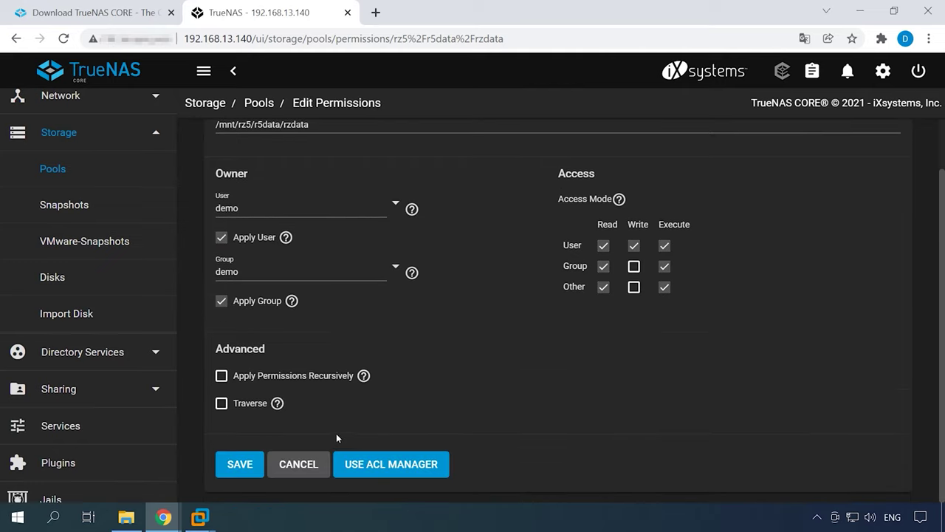
{"action": "left_click", "coordinate": [237, 471]}
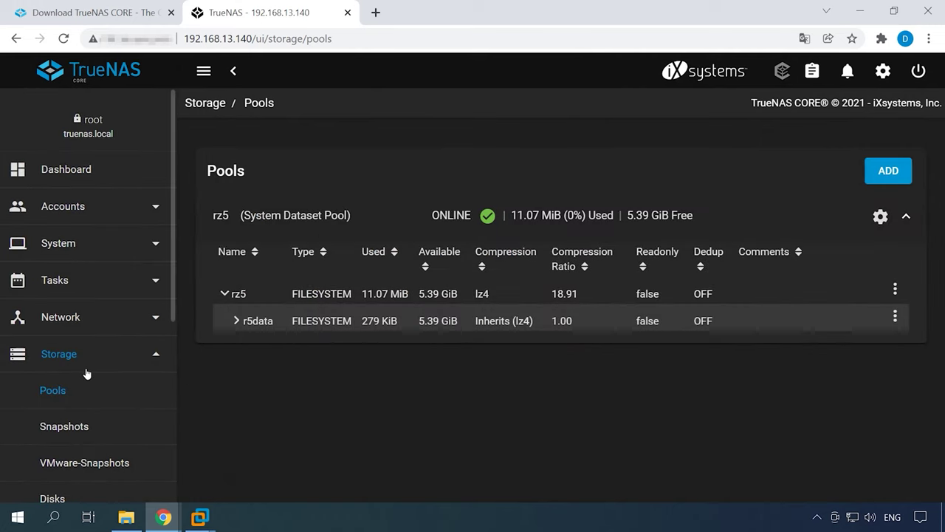
Navigate from Storage to the Windows Shares (SMB) list under Sharing
{"action": "left_click", "coordinate": [74, 355]}
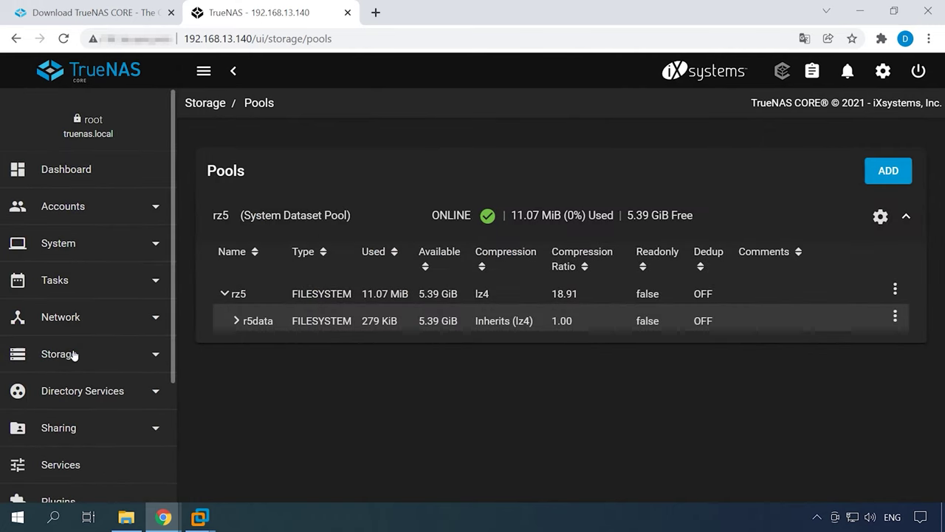
{"action": "left_click", "coordinate": [65, 432]}
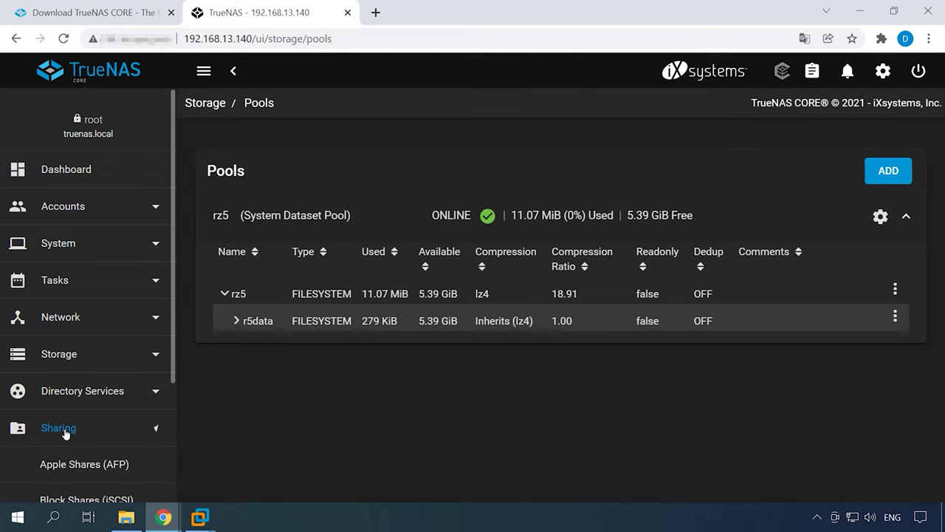
{"action": "scroll", "coordinate": [65, 433], "scroll_direction": "down", "scroll_amount": 3}
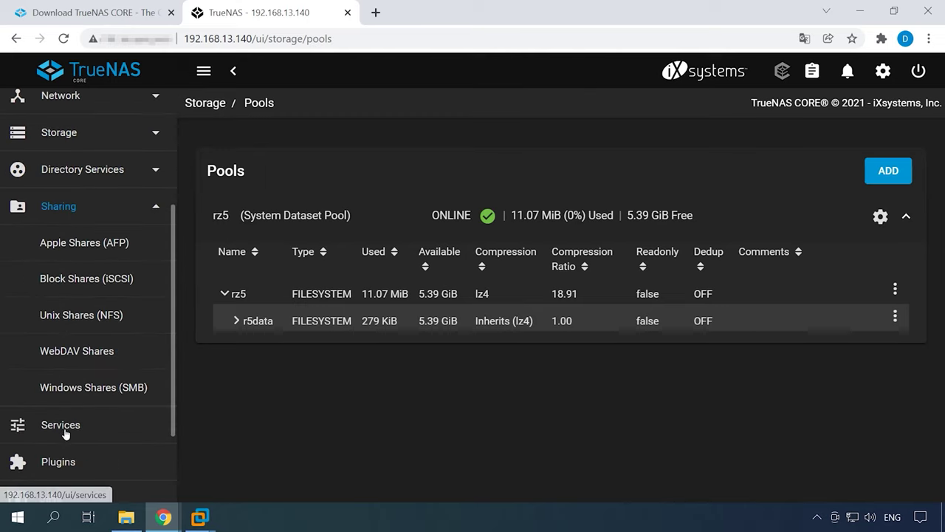
{"action": "left_click", "coordinate": [97, 395]}
{"action": "scroll", "coordinate": [97, 392], "scroll_direction": "down", "scroll_amount": 3}
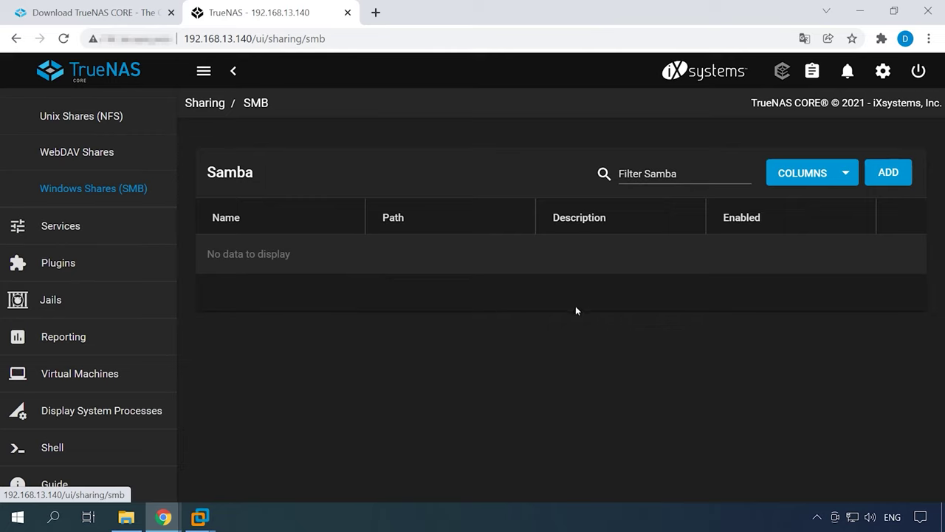
Add an SMB share with path /mnt/rz5/r5data/rzdata and submit it
{"action": "left_click", "coordinate": [899, 173]}
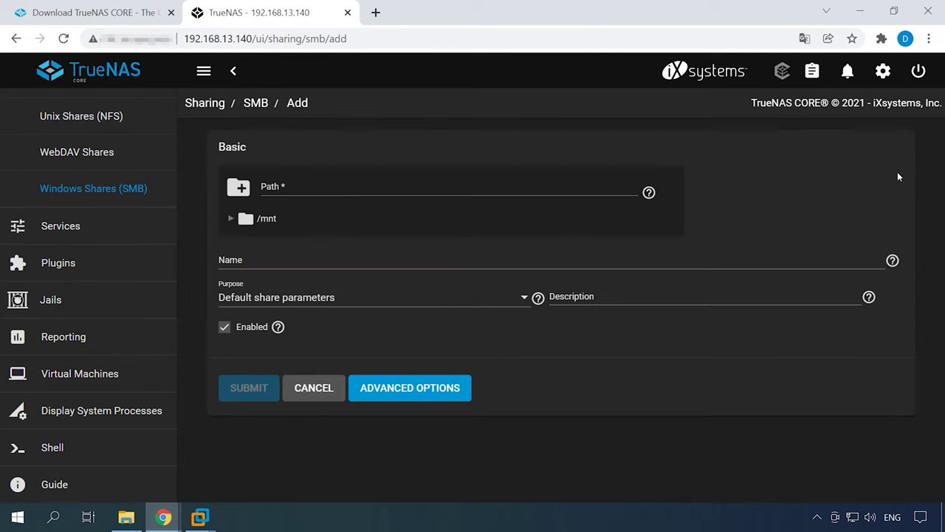
{"action": "left_click", "coordinate": [231, 218]}
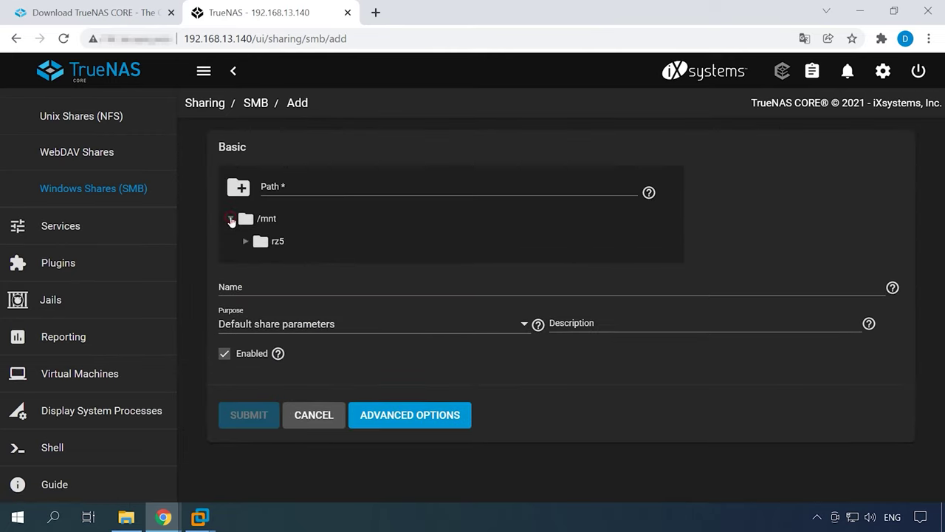
{"action": "left_click", "coordinate": [245, 241]}
{"action": "left_click", "coordinate": [260, 264]}
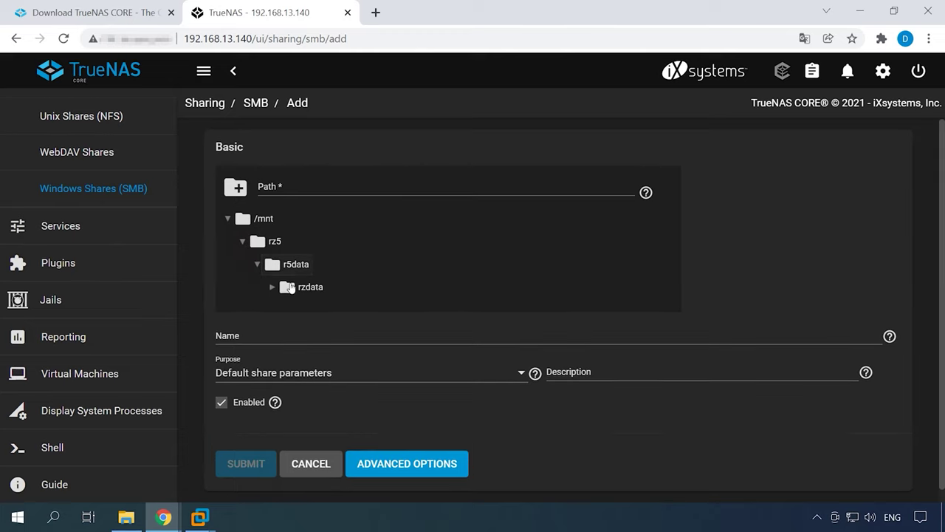
{"action": "left_click", "coordinate": [316, 289]}
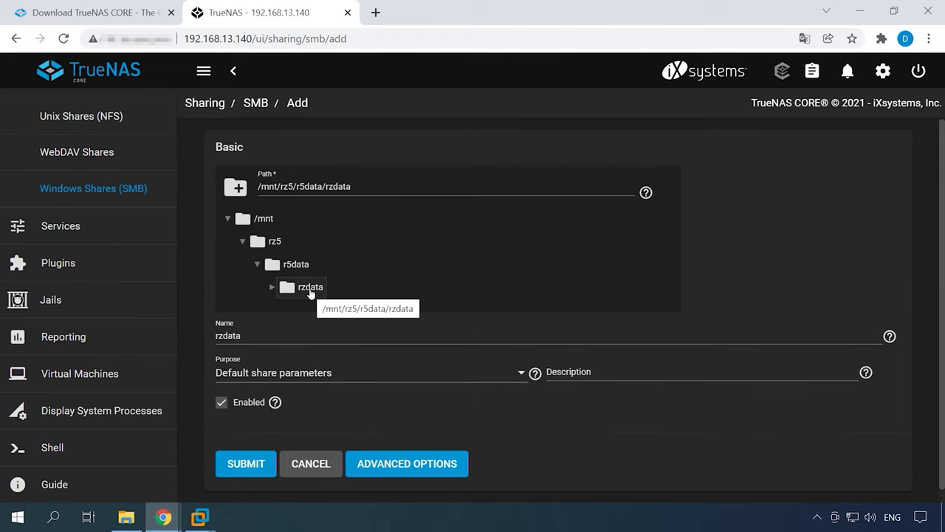
{"action": "left_click", "coordinate": [251, 472]}
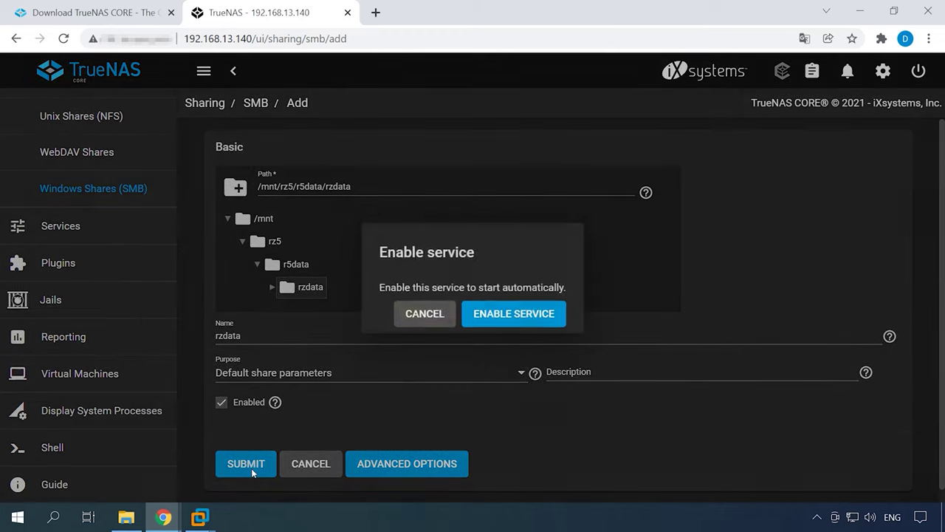
Enable the SMB service, then choose to configure the rzdata dataset's ACL now
{"action": "left_click", "coordinate": [528, 317]}
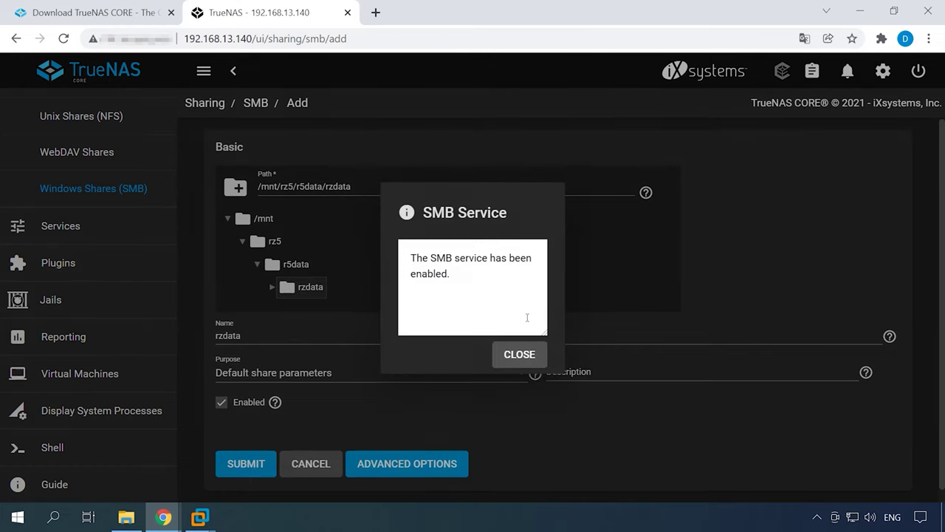
{"action": "left_click", "coordinate": [519, 355]}
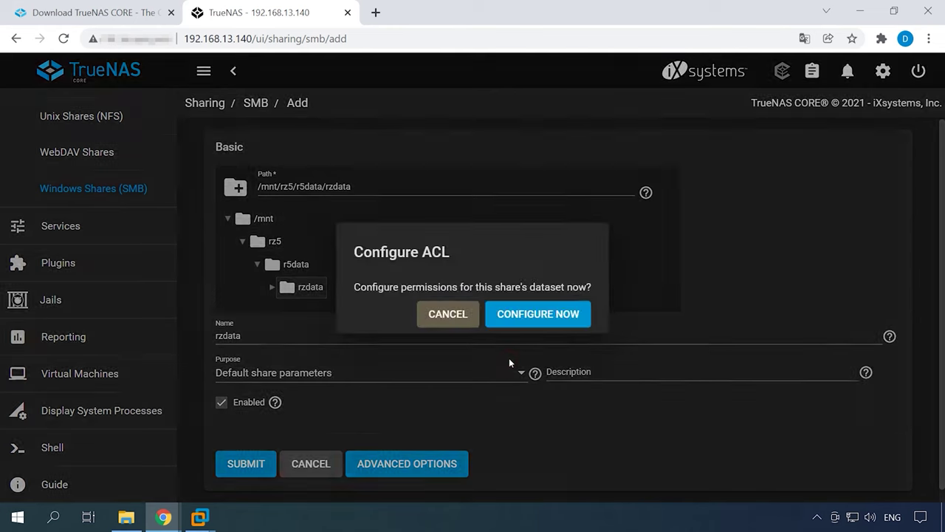
{"action": "left_click", "coordinate": [541, 317]}
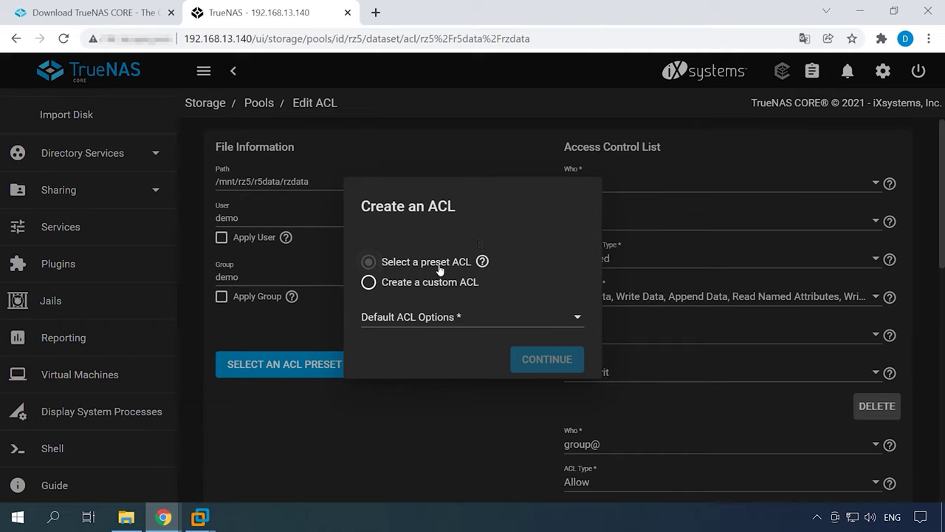
Choose the RESTRICTED preset ACL for rzdata, continue, and save the ACL
{"action": "left_click", "coordinate": [567, 317]}
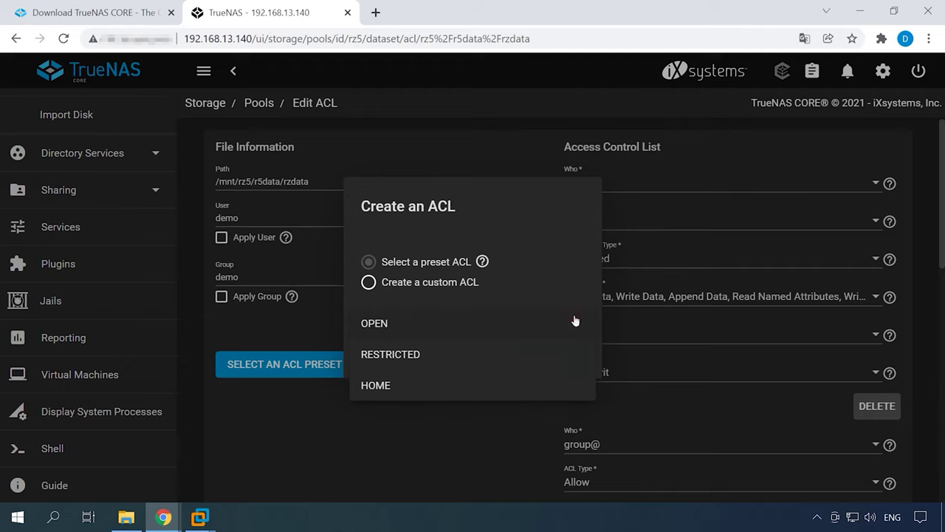
{"action": "left_click", "coordinate": [393, 356]}
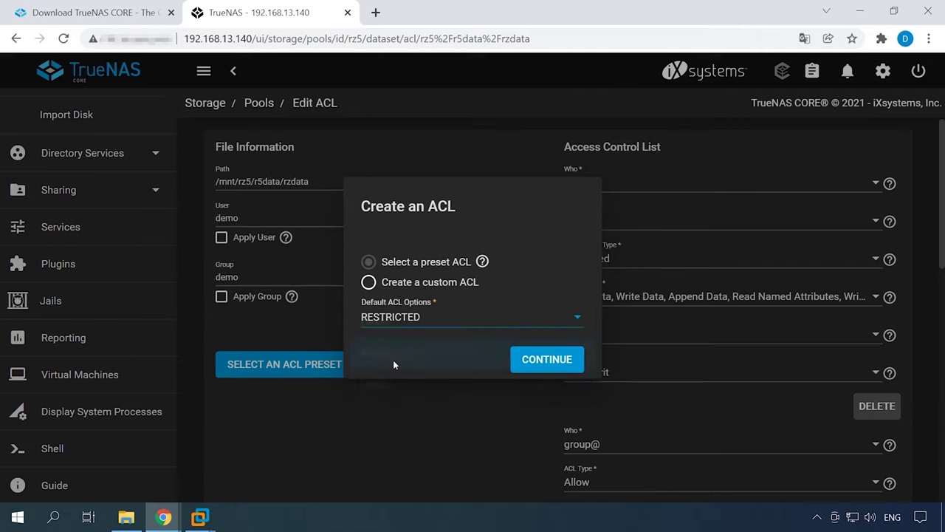
{"action": "left_click", "coordinate": [548, 359]}
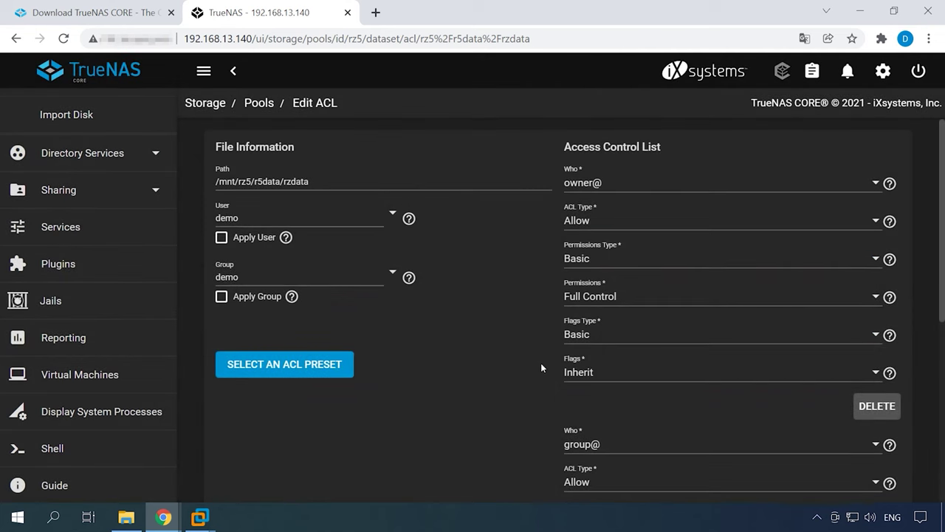
{"action": "scroll", "coordinate": [780, 418], "scroll_direction": "down", "scroll_amount": 5}
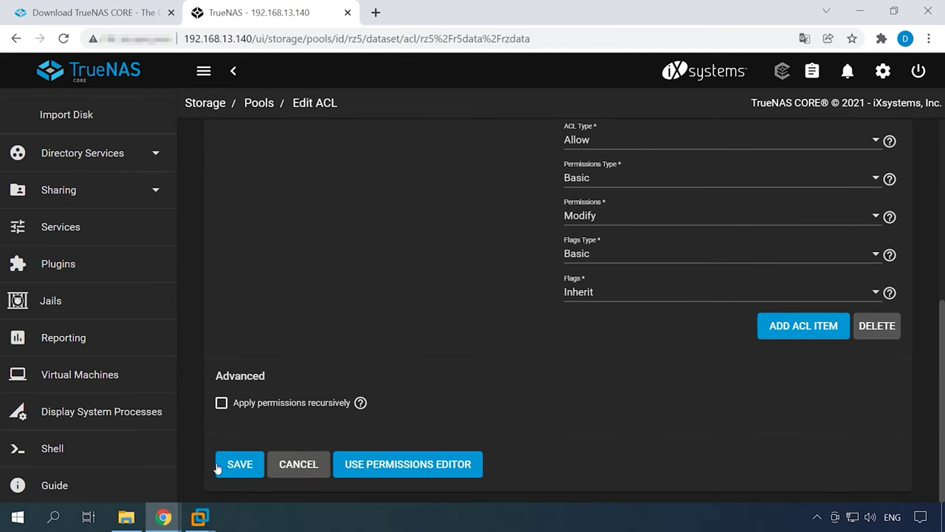
{"action": "left_click", "coordinate": [247, 467]}
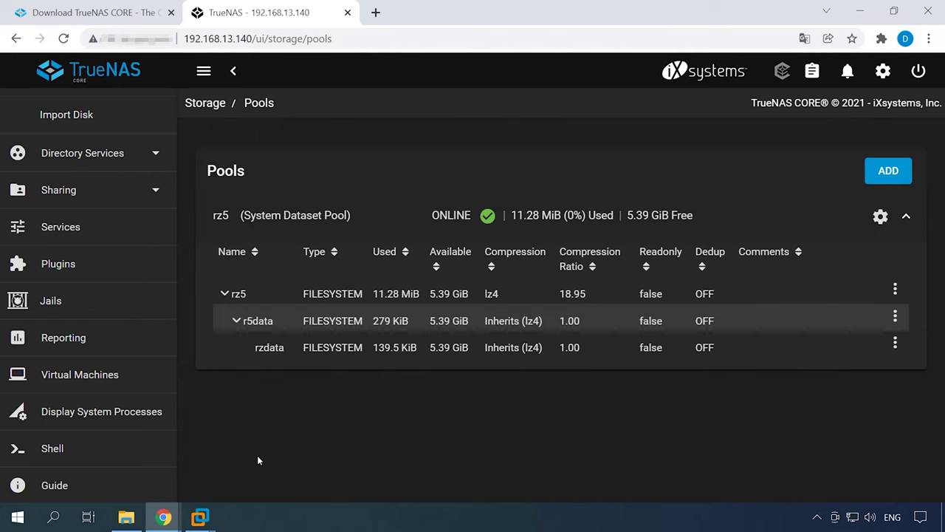
Map \\192.168.1.124\zdata as network drive X: from This PC's Computer tab
{"action": "left_click", "coordinate": [449, 347]}
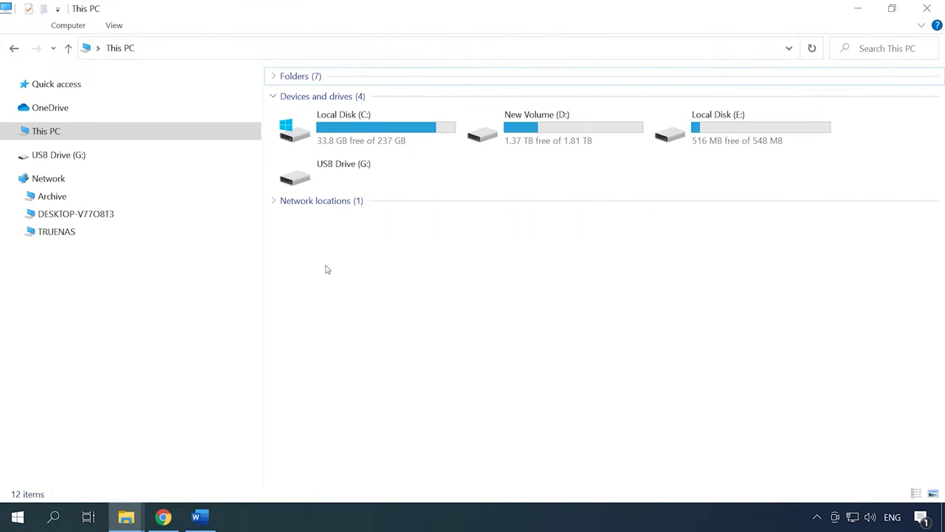
{"action": "left_click", "coordinate": [68, 24]}
{"action": "left_click", "coordinate": [175, 76]}
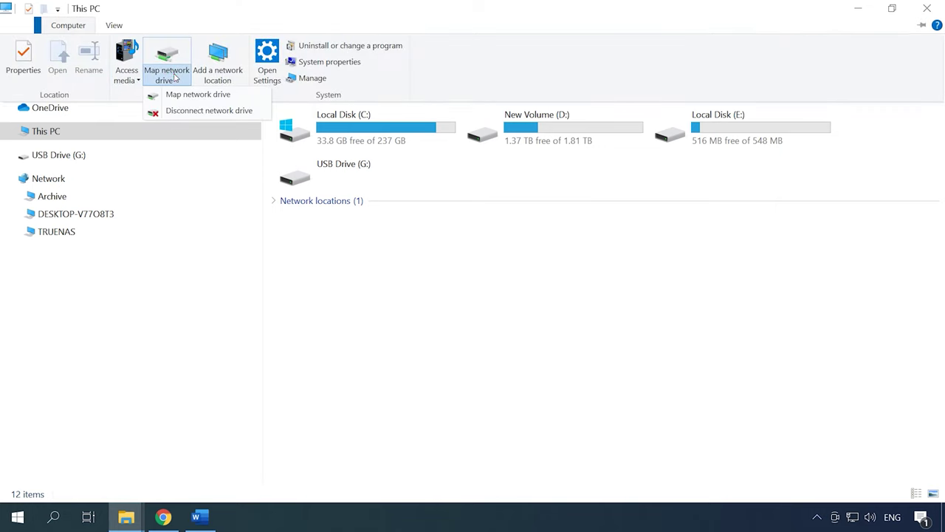
{"action": "left_click", "coordinate": [185, 94]}
{"action": "type", "text": "\\\\192.168.1.124\\zdata"}
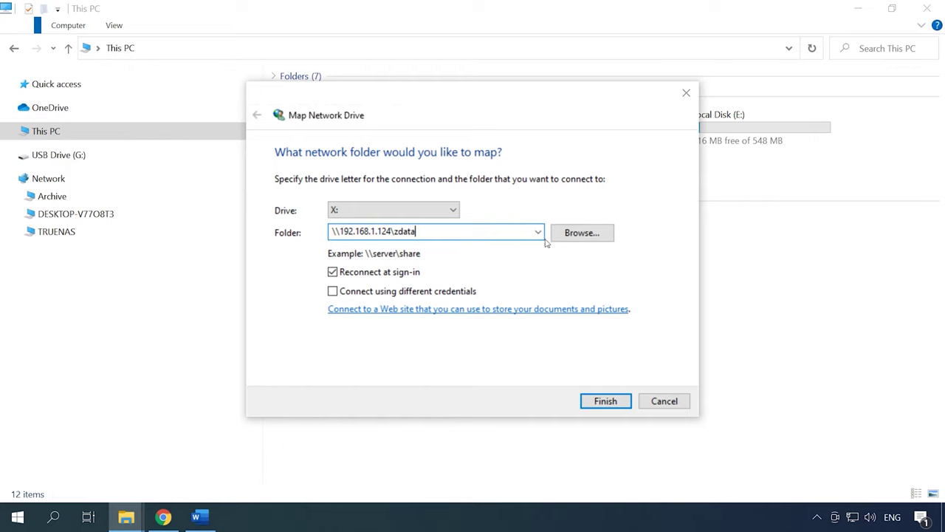
{"action": "left_click", "coordinate": [606, 401]}
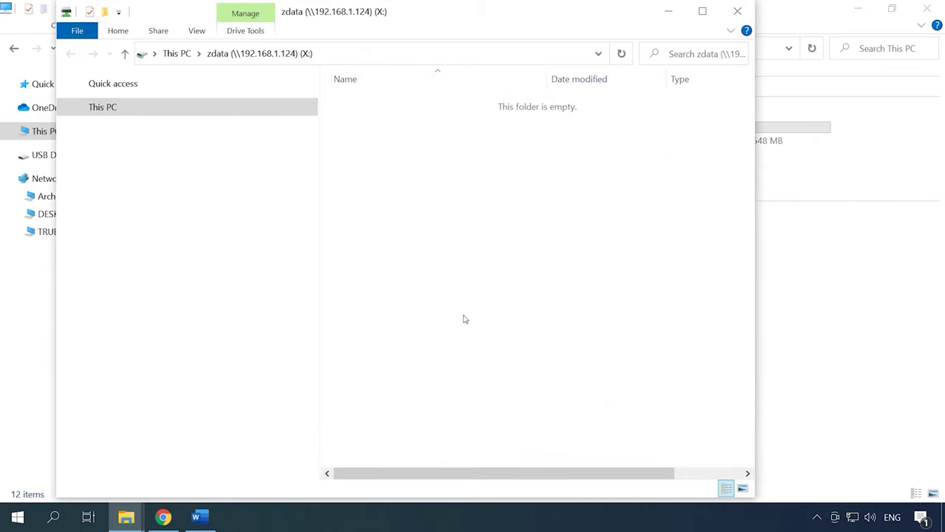
Maximize the X: drive window, then select and deselect a group of files
{"action": "left_click", "coordinate": [702, 11]}
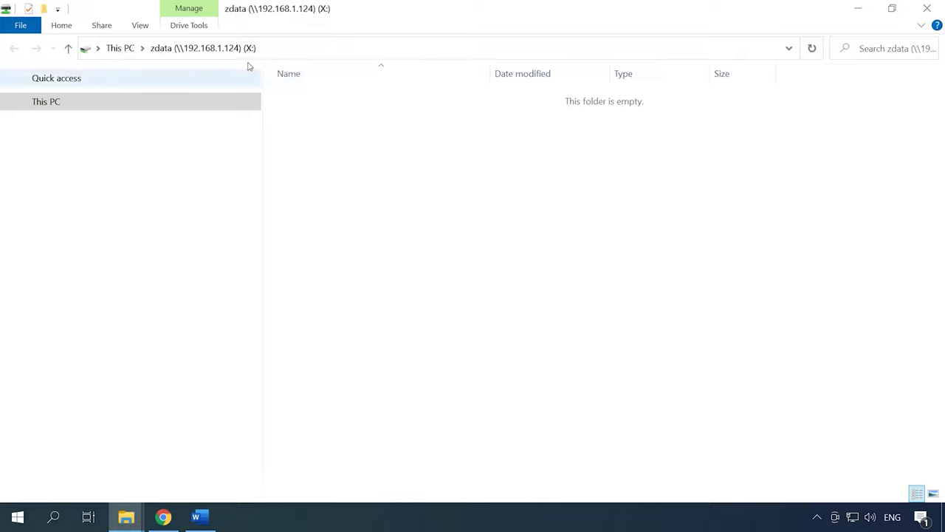
{"action": "left_click", "coordinate": [299, 49]}
{"action": "left_click", "coordinate": [321, 144]}
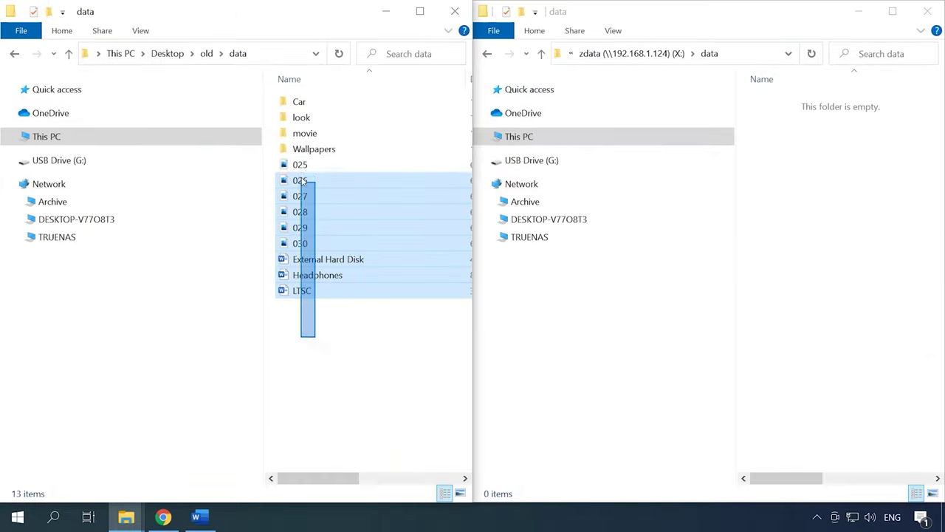
{"action": "left_click_drag", "start_coordinate": [308, 184], "coordinate": [858, 206]}
{"action": "left_click", "coordinate": [792, 291]}
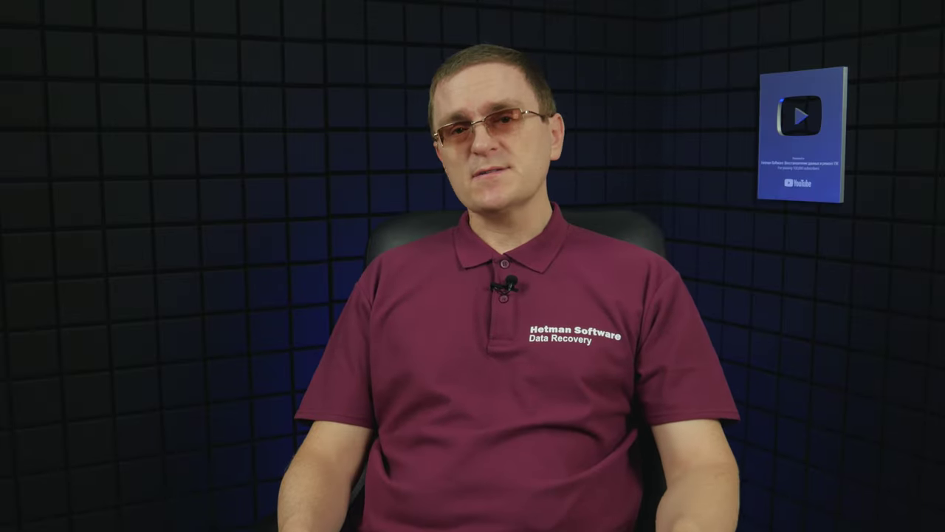